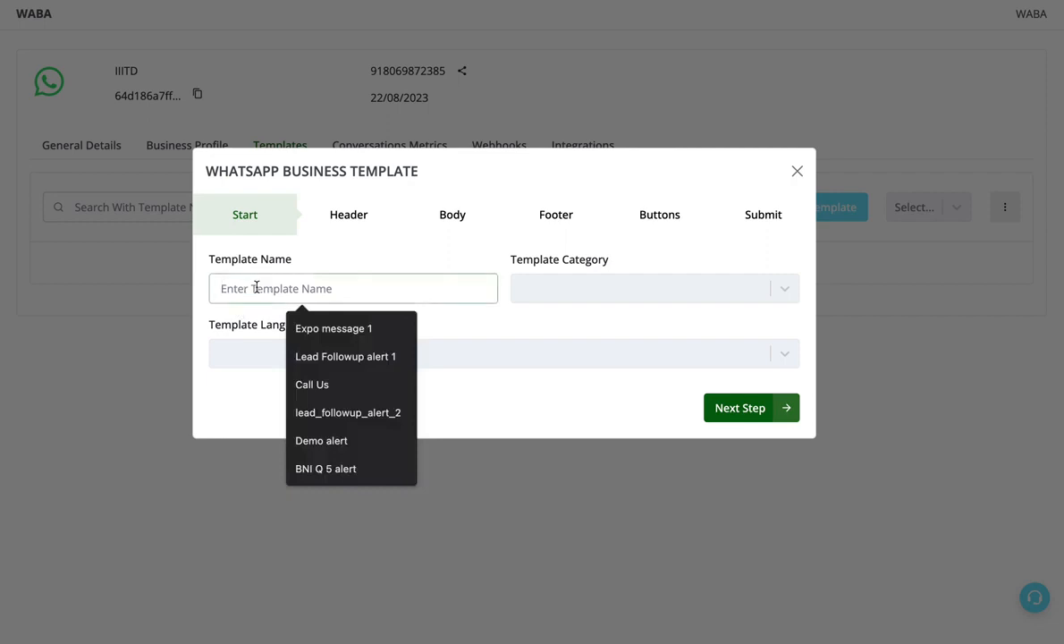
- Name the template "test alert 1", set its category to Marketing and language to English, and proceed to the header
text(test a)
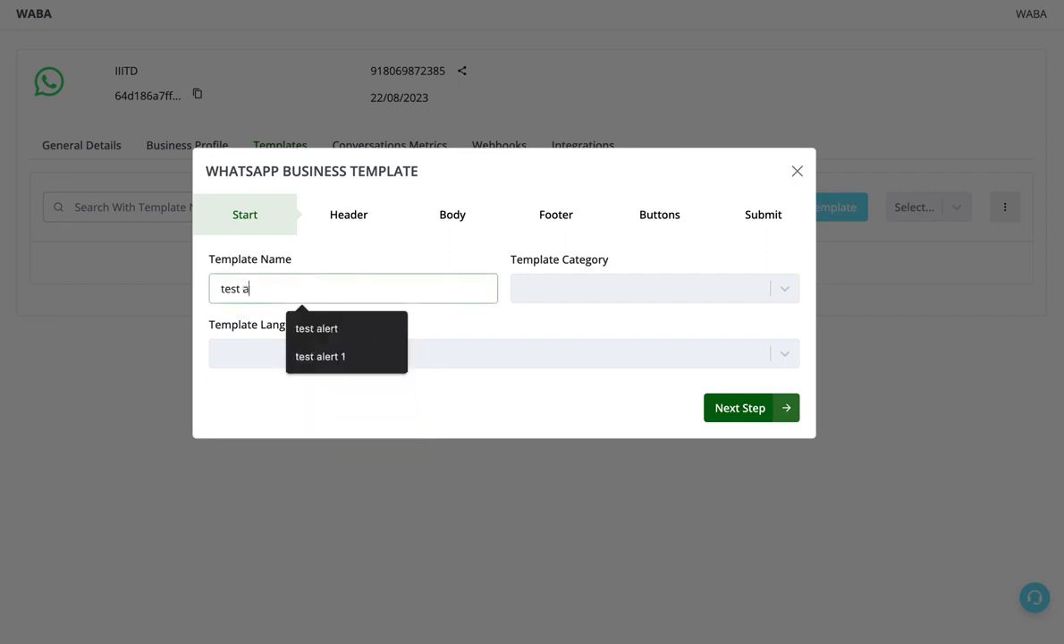
text(lert 1)
click(662, 288)
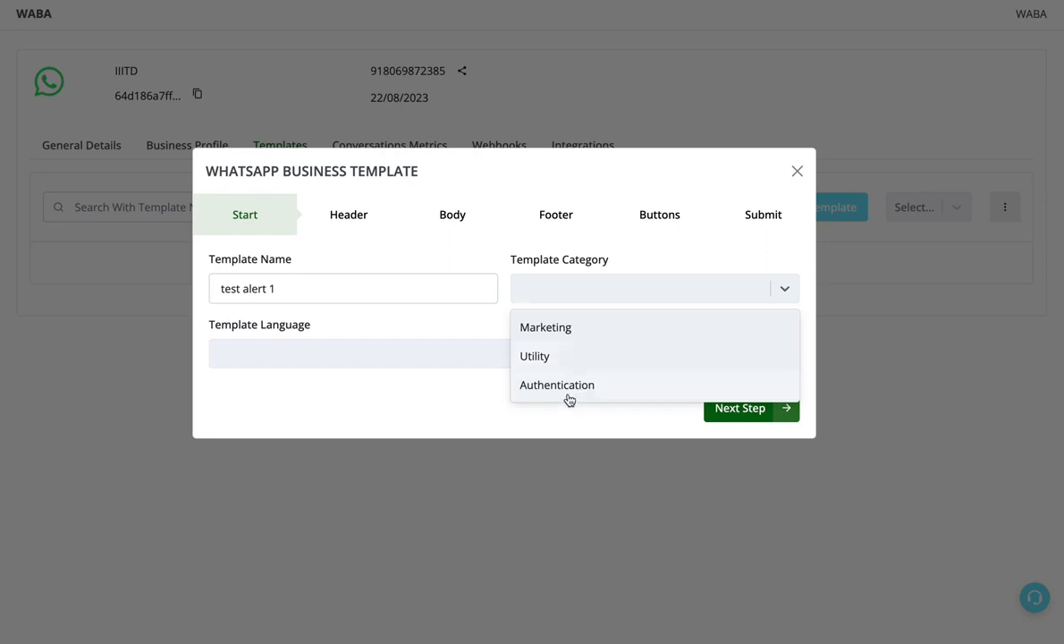
click(561, 327)
click(491, 352)
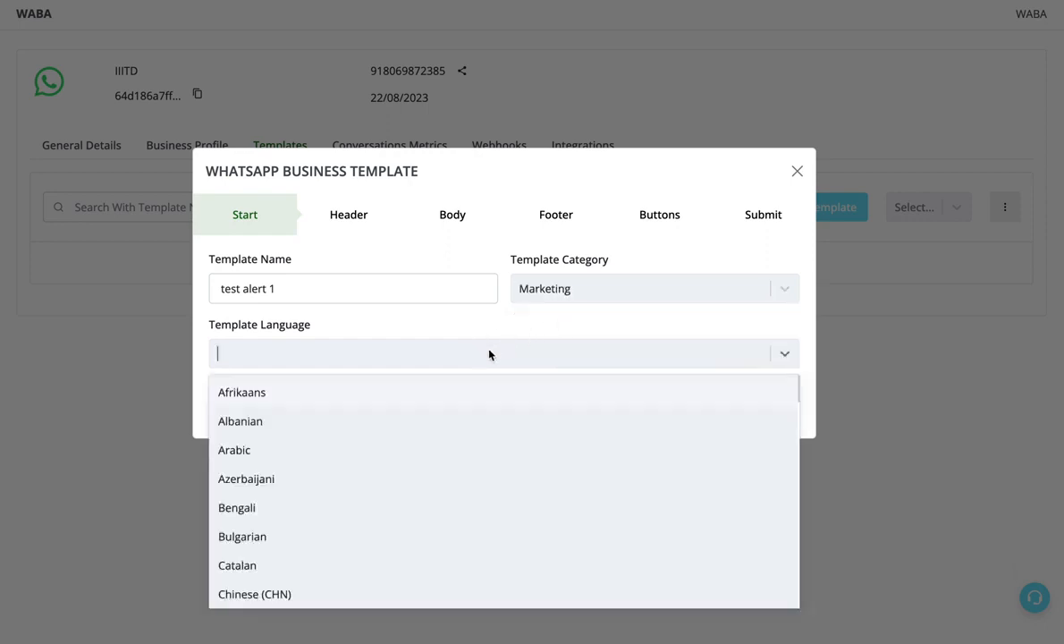
text(eng)
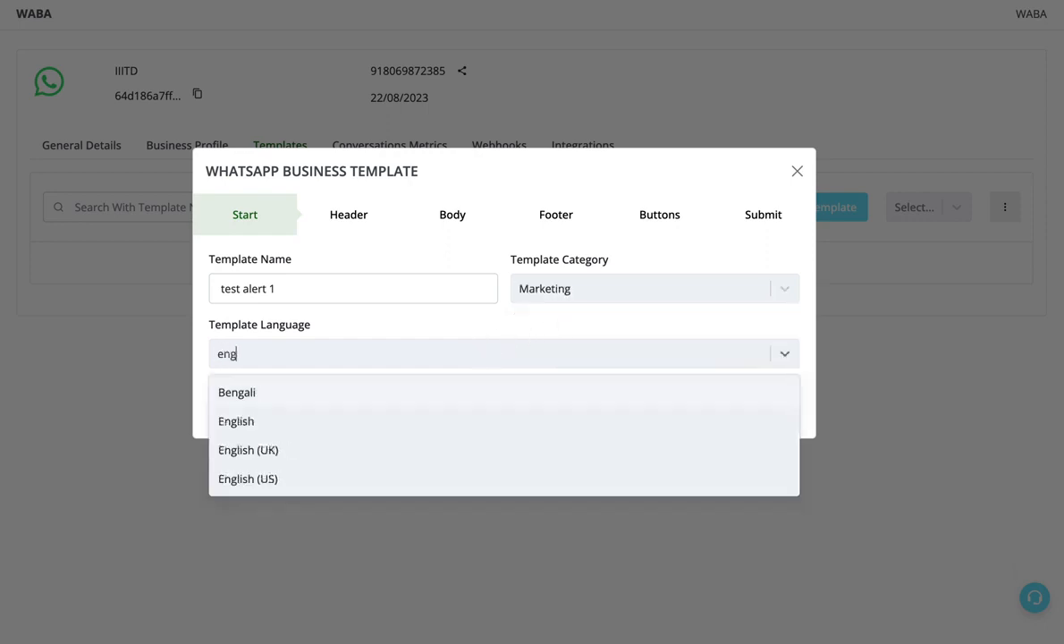
click(353, 425)
click(762, 407)
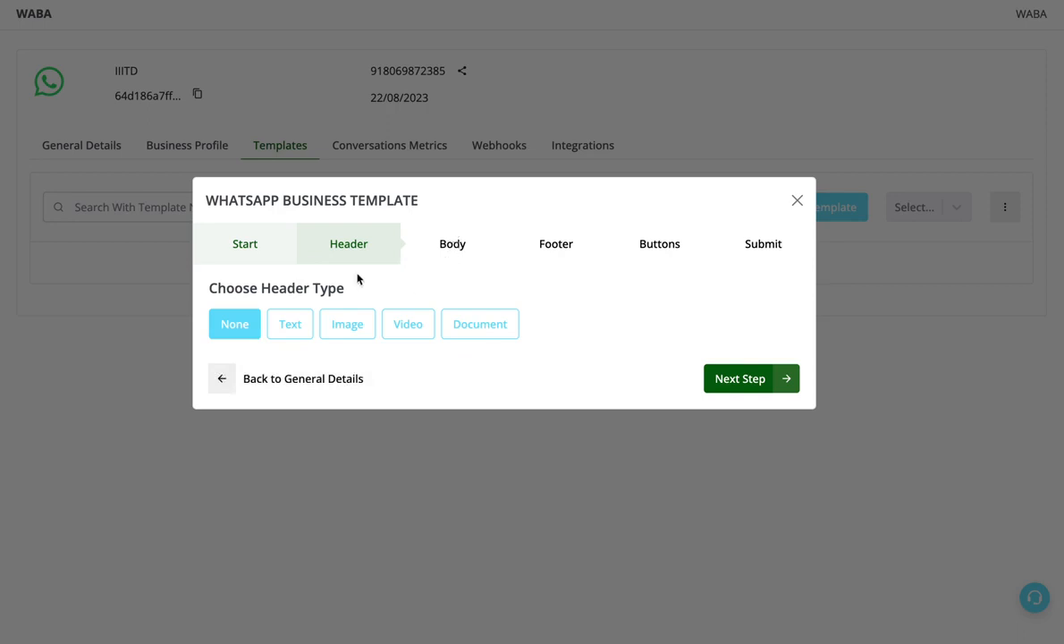
- Set the header type to Image, upload whatsapp.png from the Downloads folder, and proceed to the body
click(351, 326)
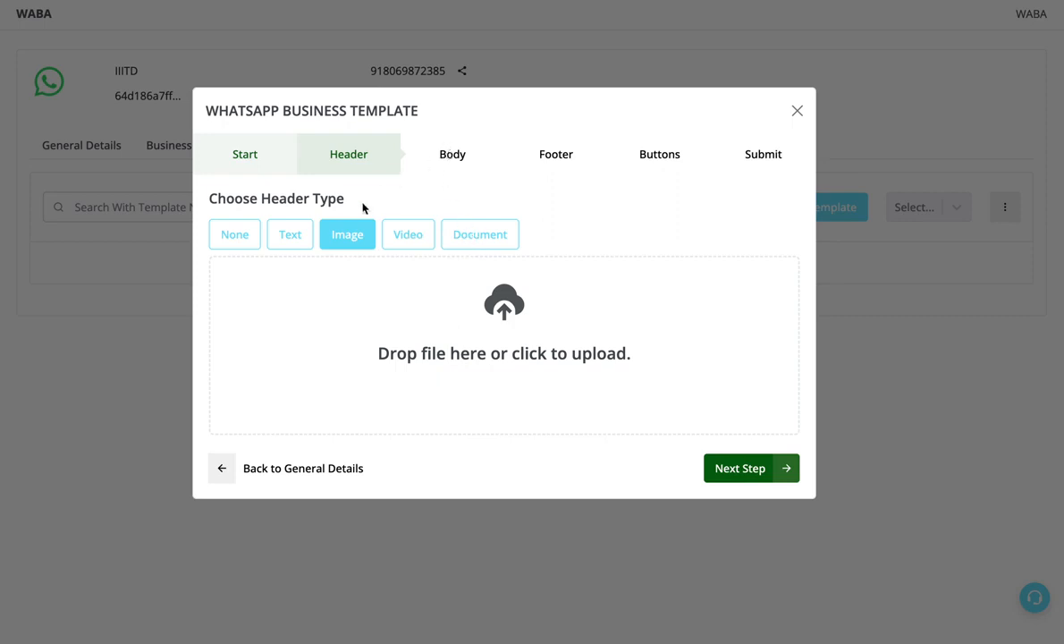
click(456, 275)
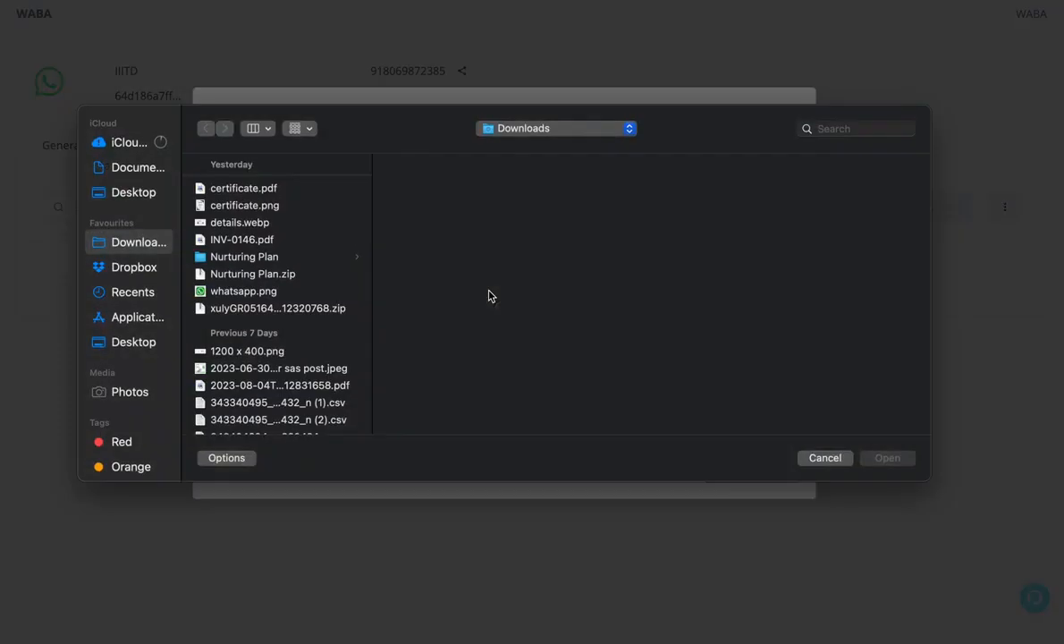
click(317, 289)
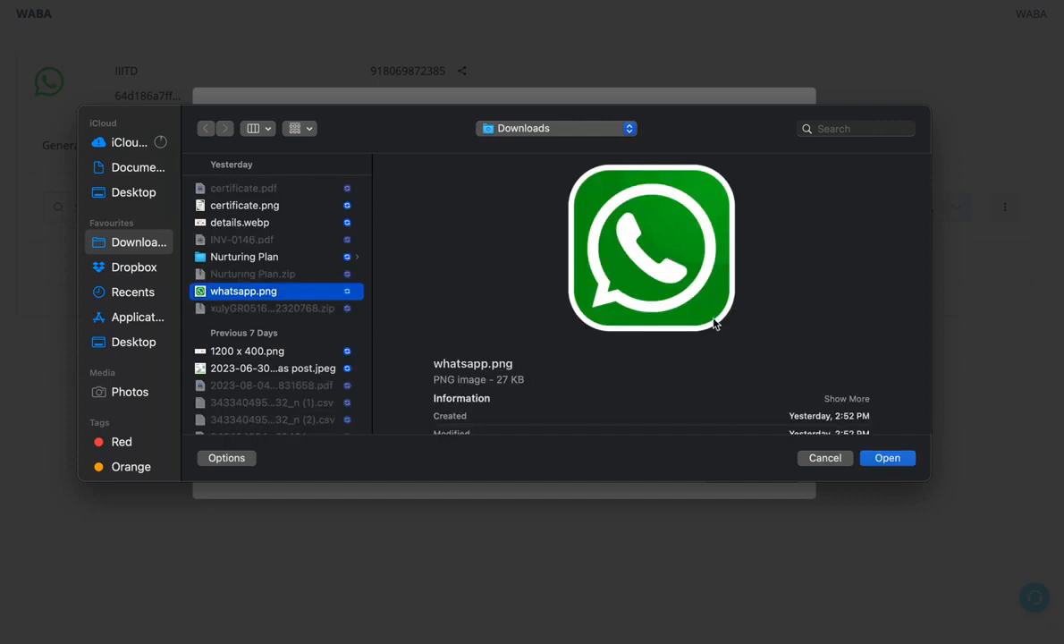
click(887, 458)
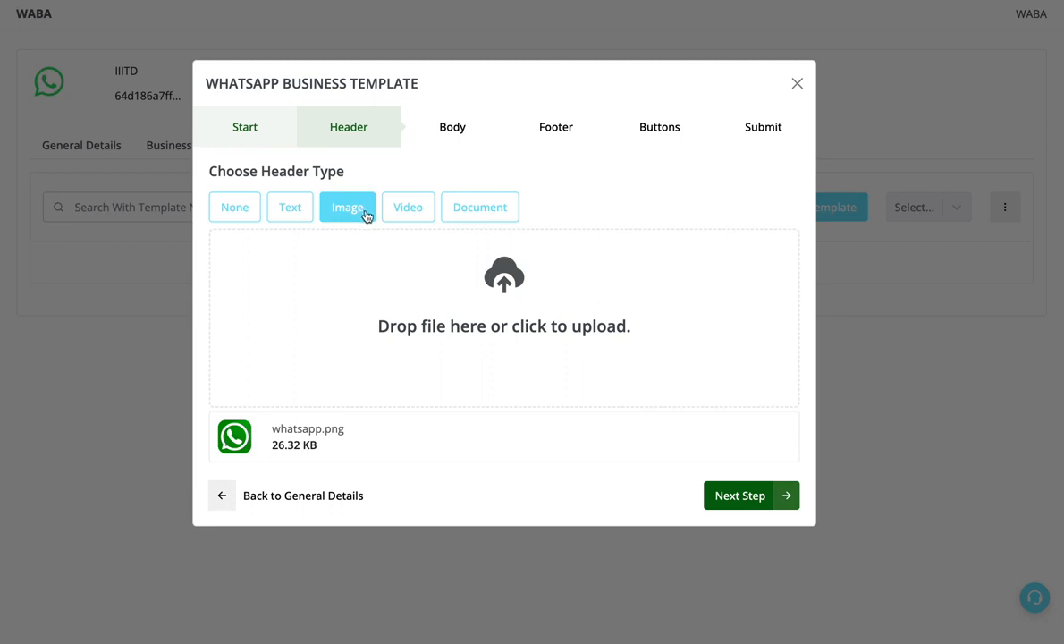
click(722, 496)
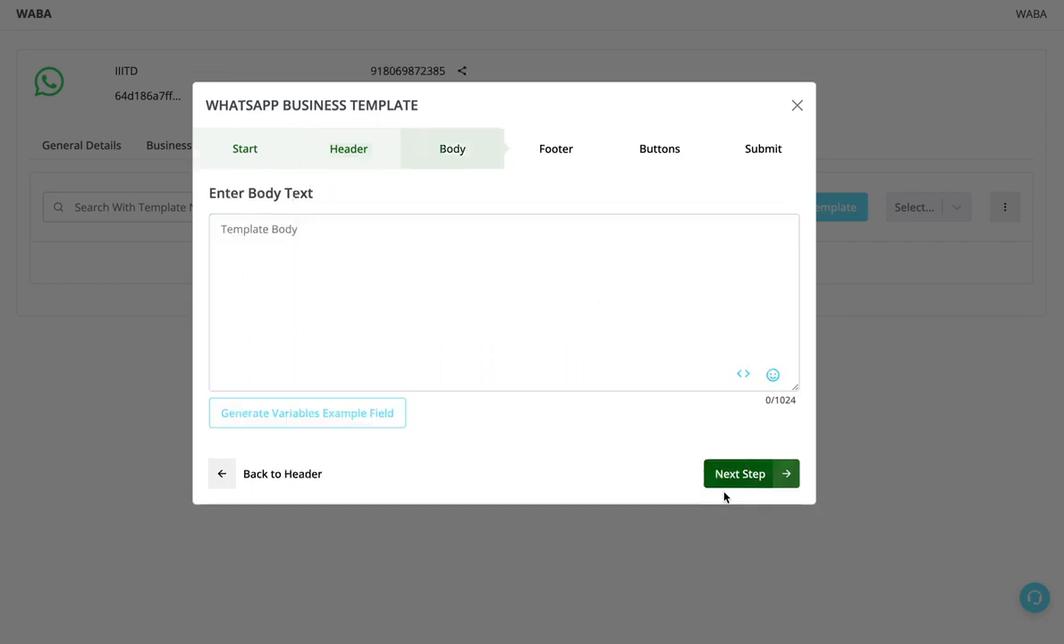
- Start the body text with the greeting "Hi {{1}} ," using an inserted variable, followed by the line "thanks for your order."
click(452, 315)
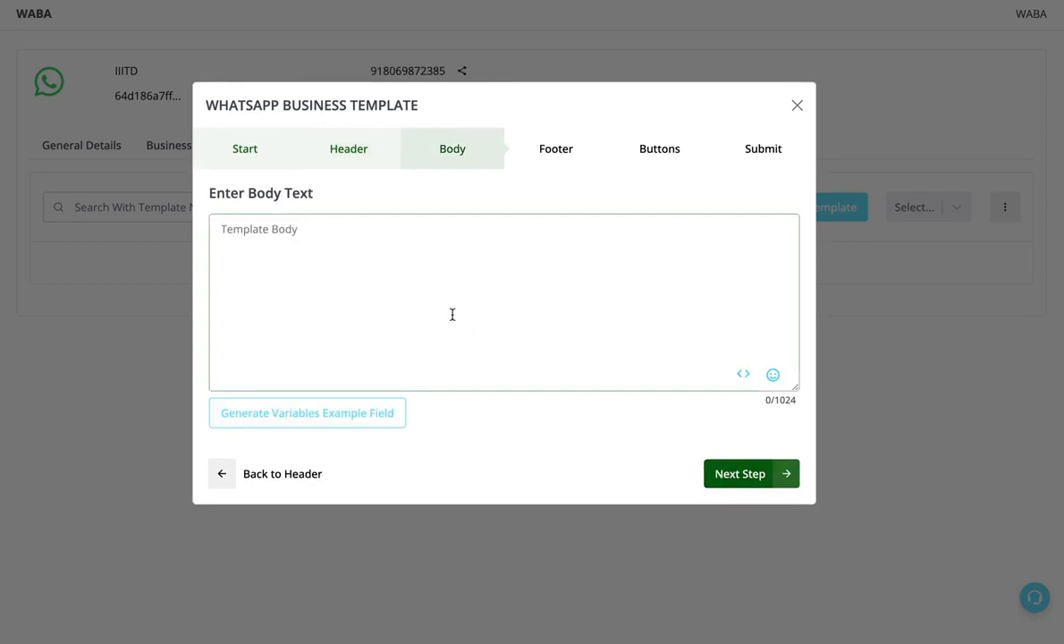
text(Hi)
click(743, 374)
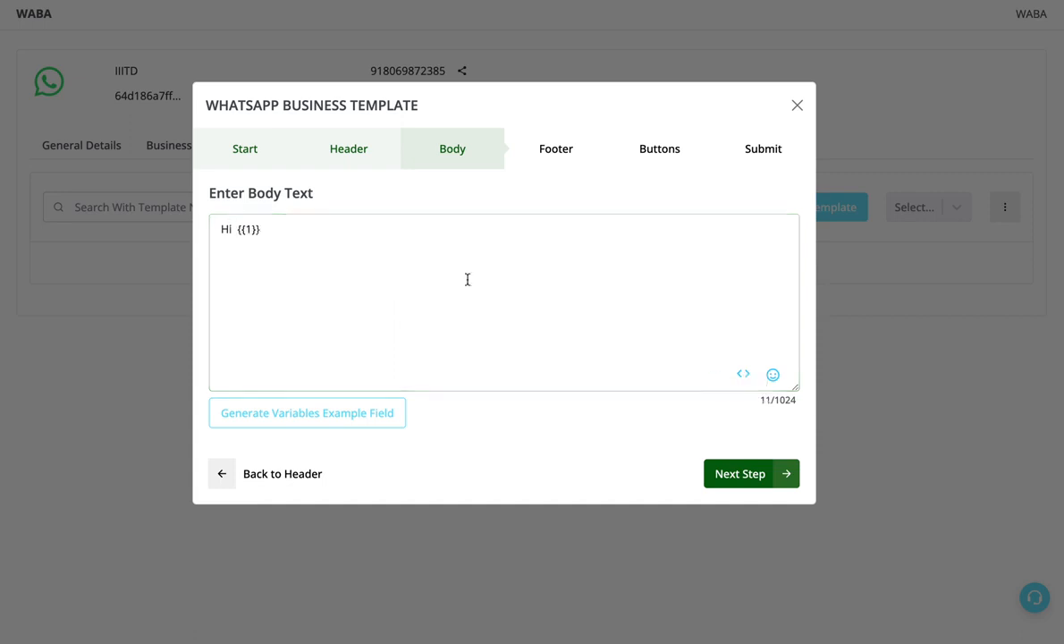
click(269, 236)
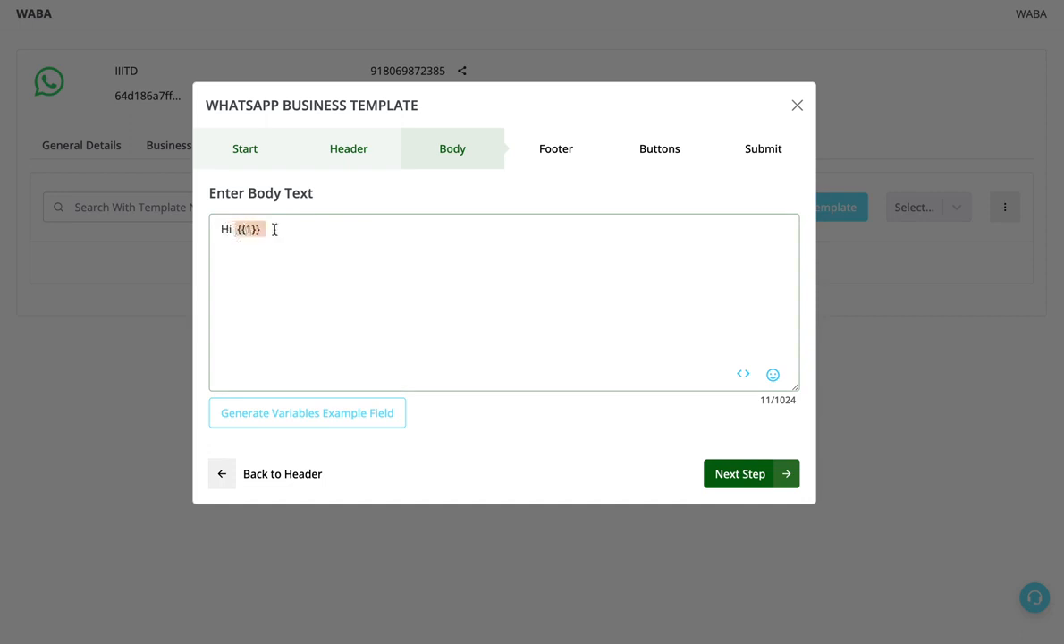
text(, )
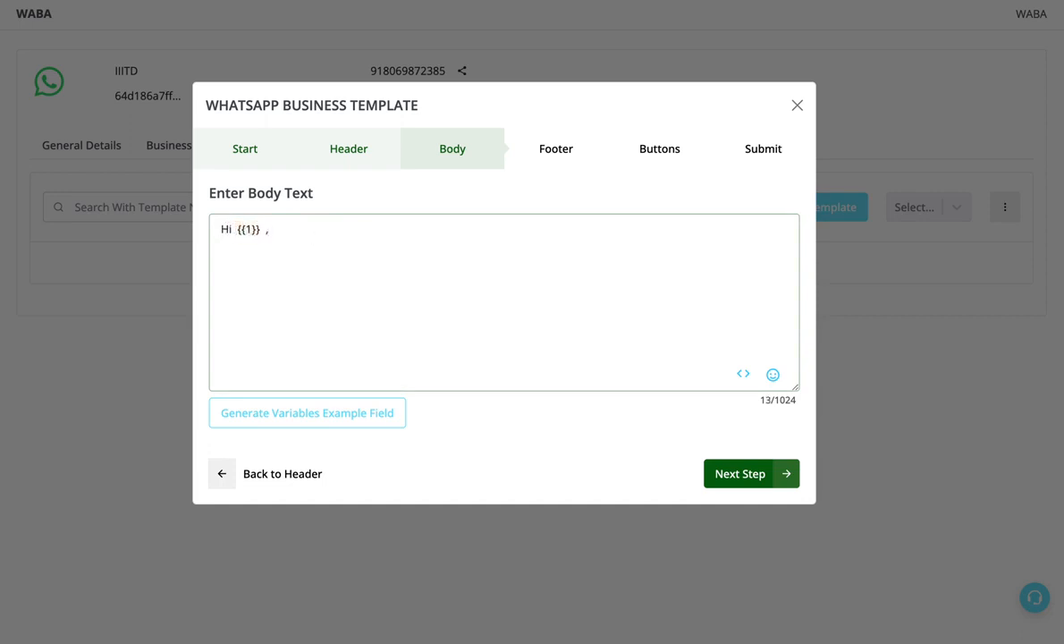
text(thanks for your order)
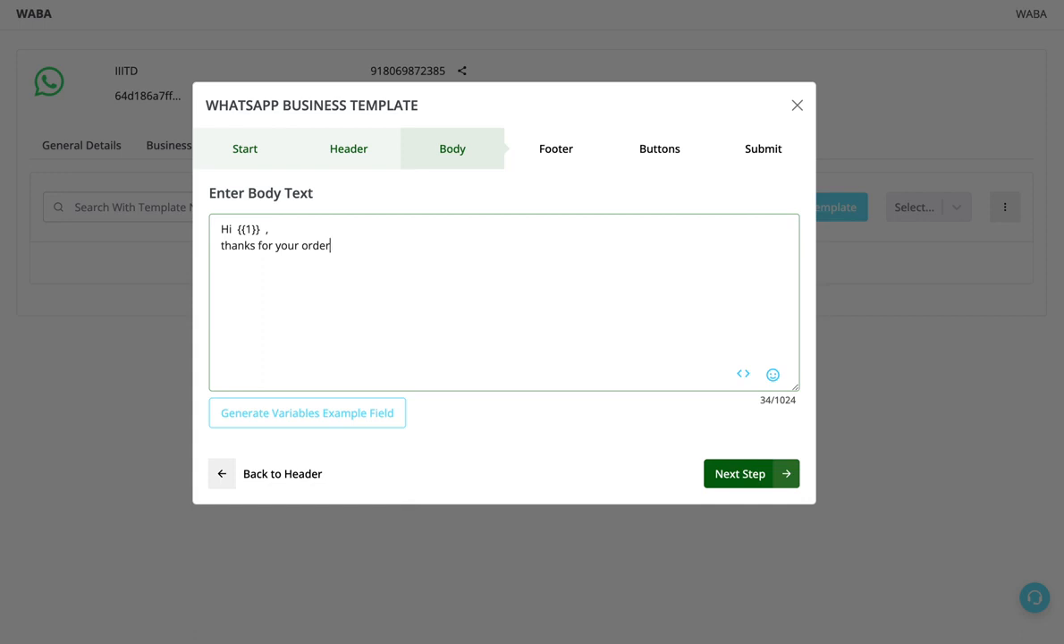
text(. how about checki)
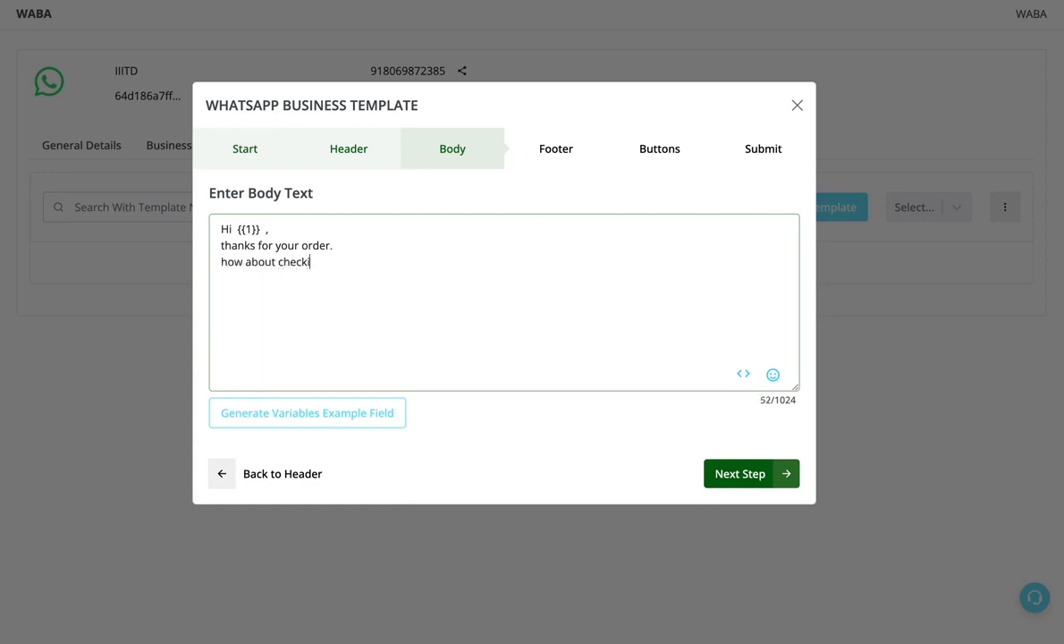
text(ng out our other product)
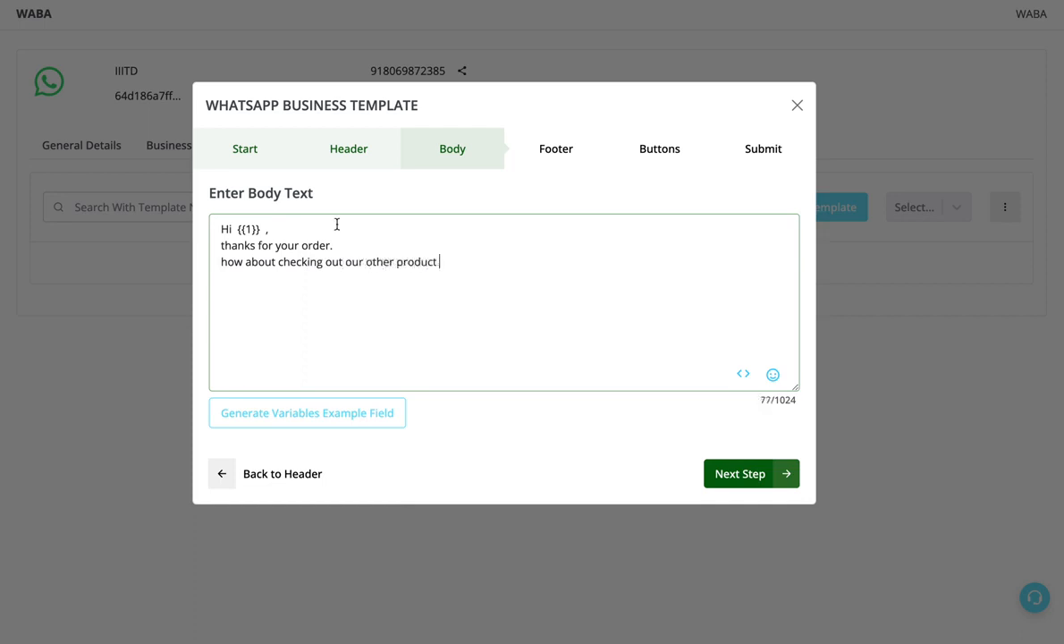
- Add the body line "how about checking out our other product" and end it with the inserted variable {{2}}
click(742, 375)
click(584, 271)
- Add a new body line reading "can be quite usefull for you with your present order."
key(Return)
text(can be quite use)
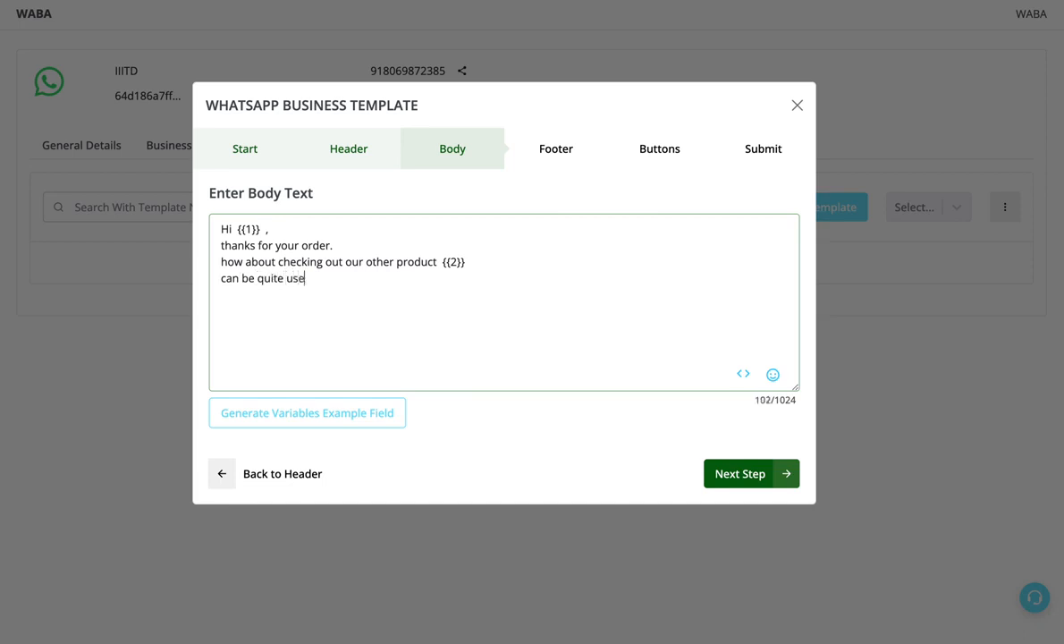
text(full for you )
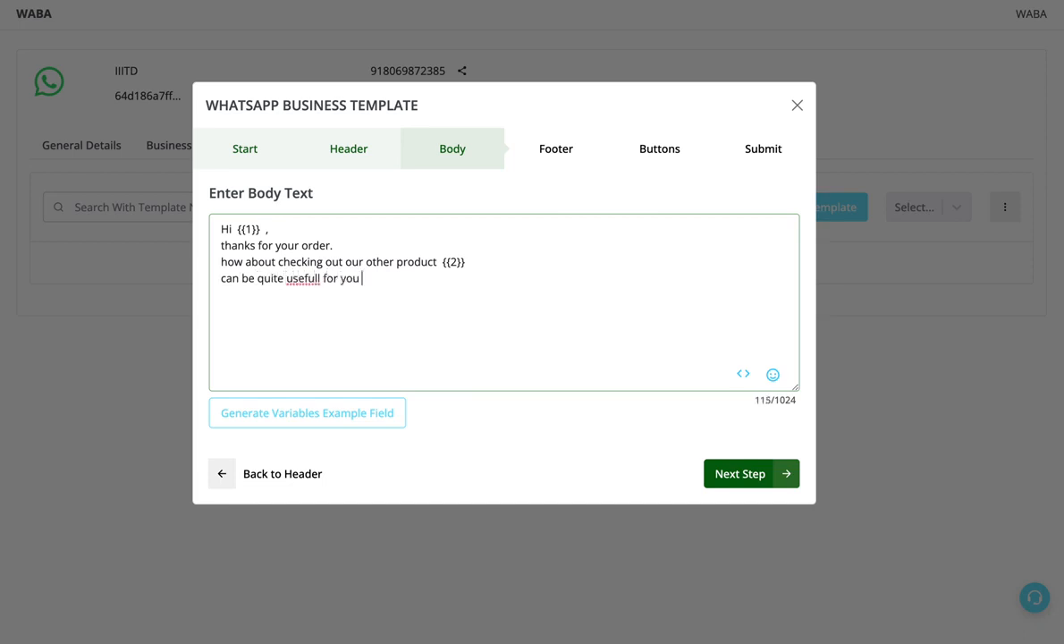
text(with your present )
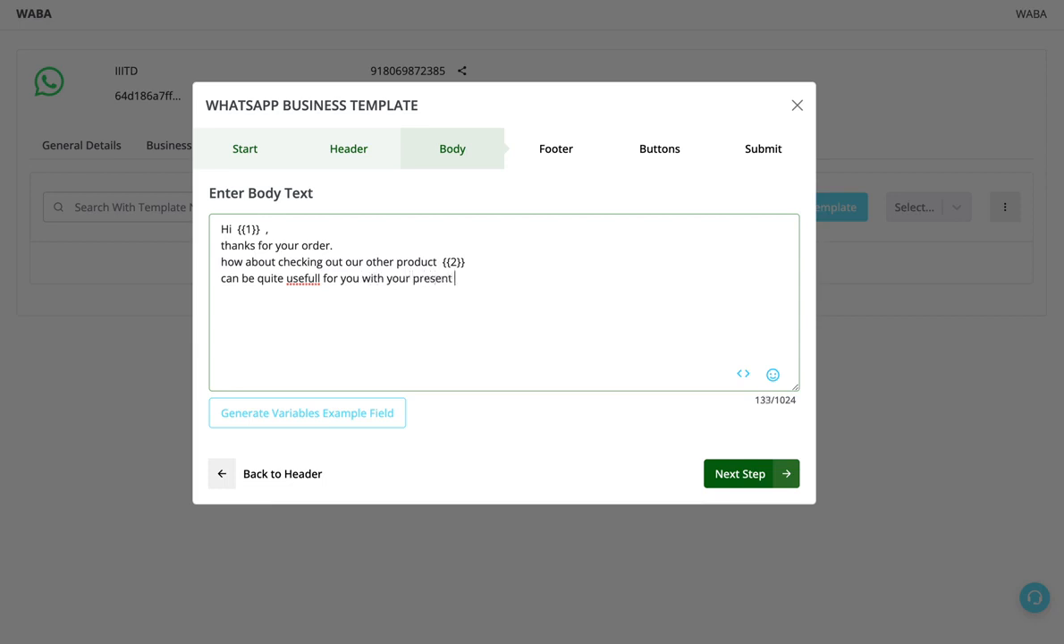
text(pu)
key(BackSpace)
key(BackSpace)
text(order.)
- Add the body line "also if you combine the orders you save on shipping cost." and change "usefull" to "use full"
key(Return)
text(also if you )
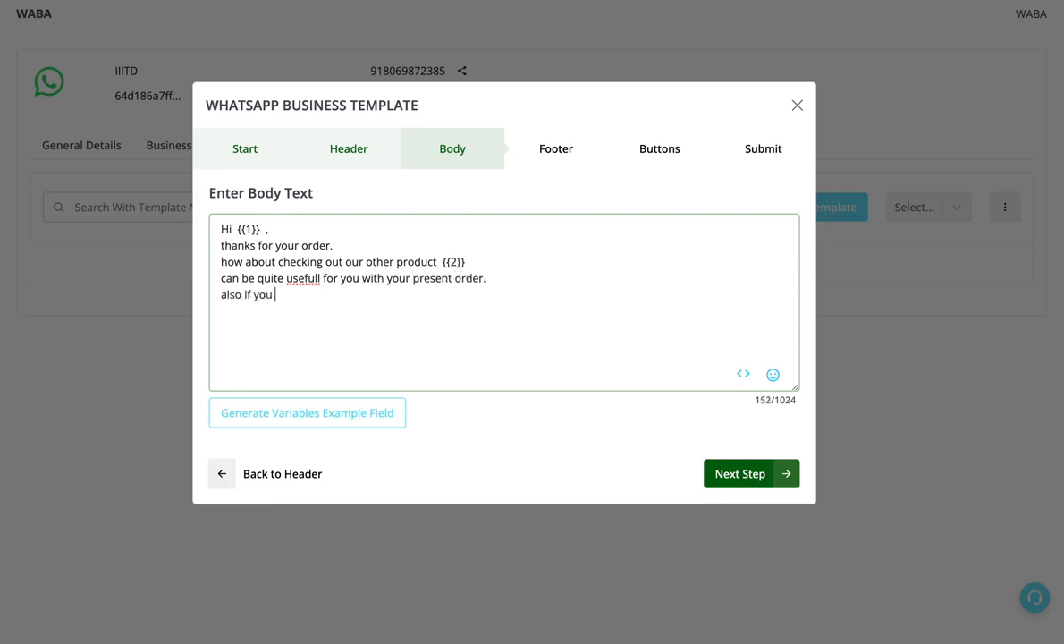
text(combine the orders yuo)
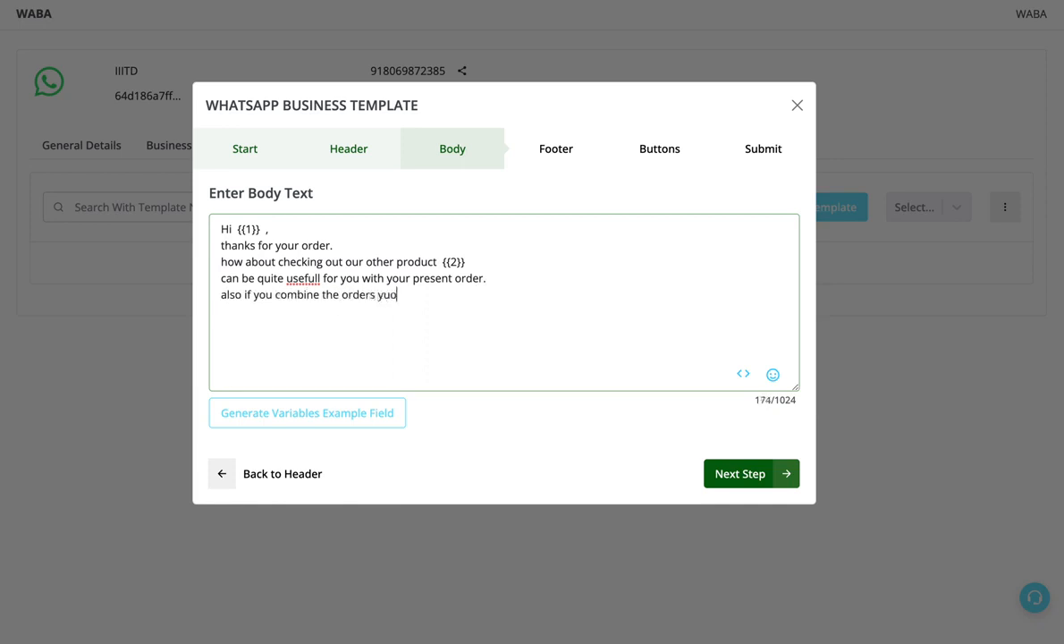
key(BackSpace)
key(BackSpace)
key(BackSpace)
text(you save on shipping cost.)
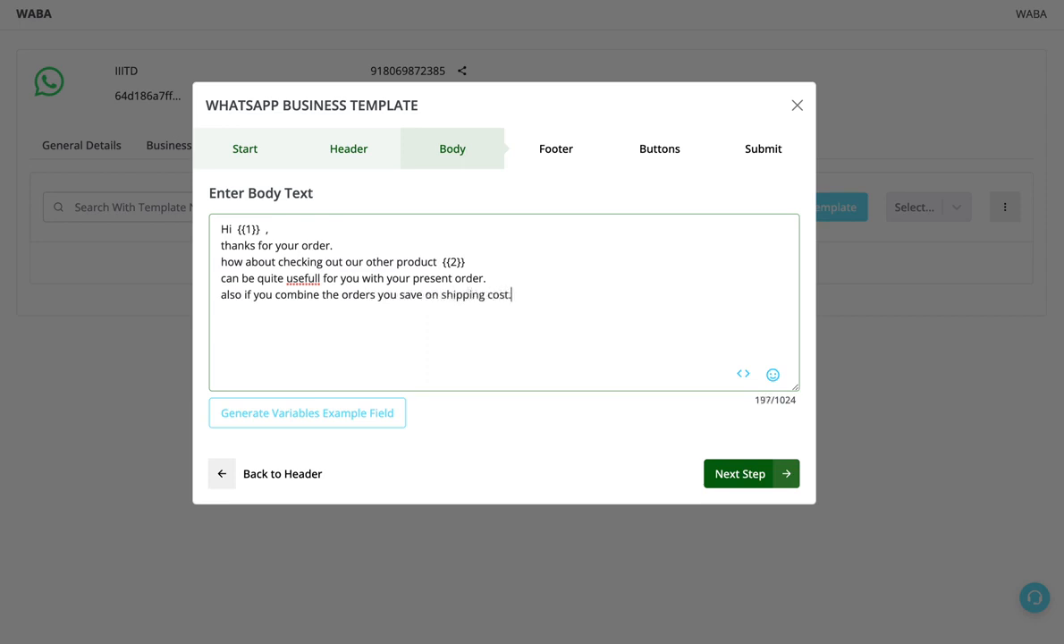
click(304, 278)
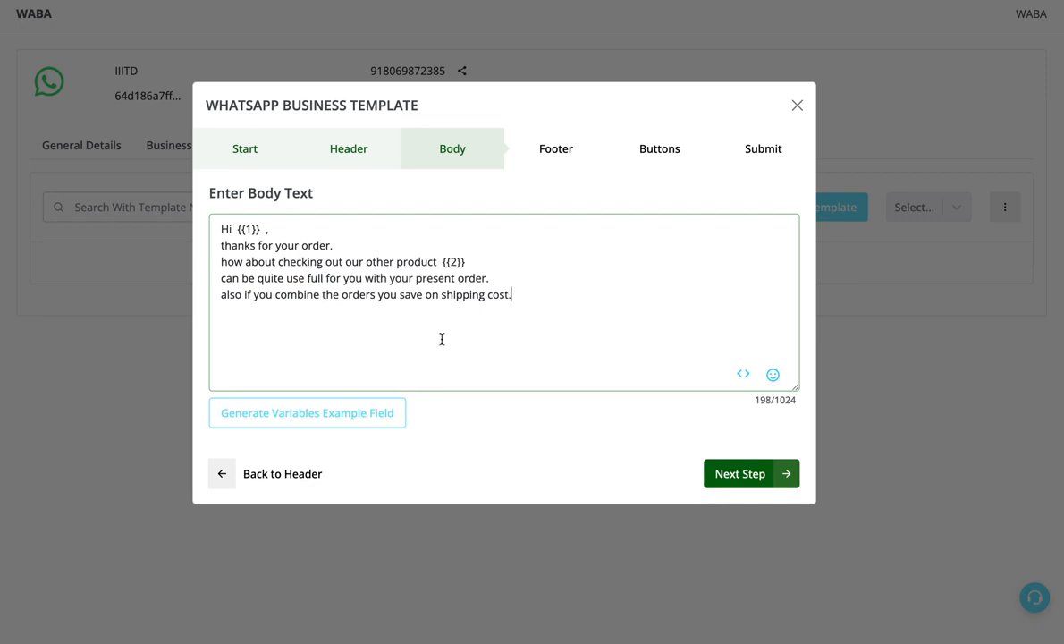
drag(515, 294, 424, 260)
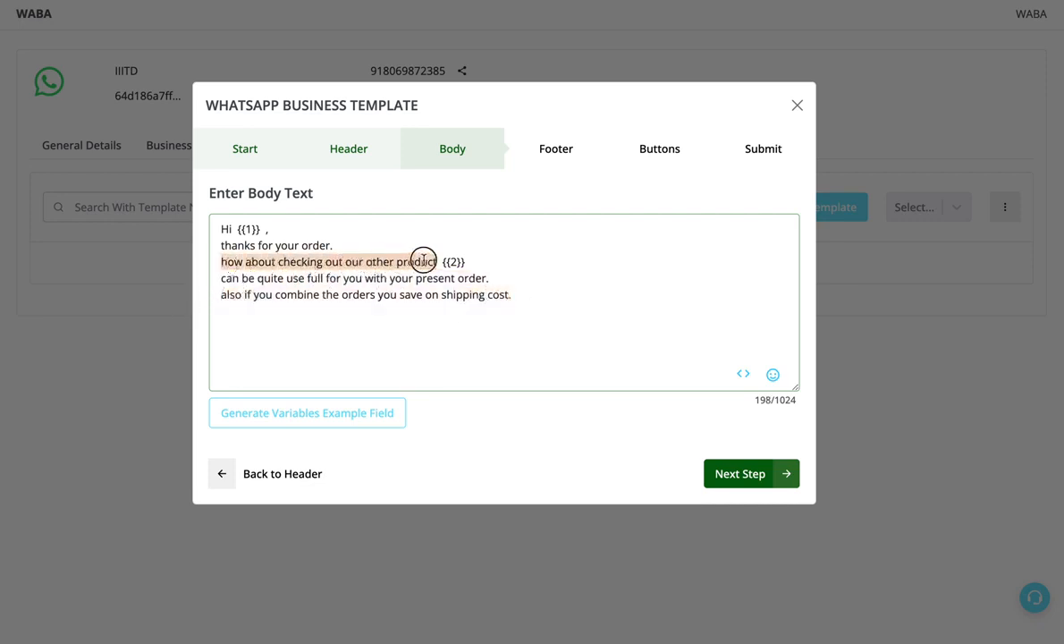
drag(330, 245, 220, 245)
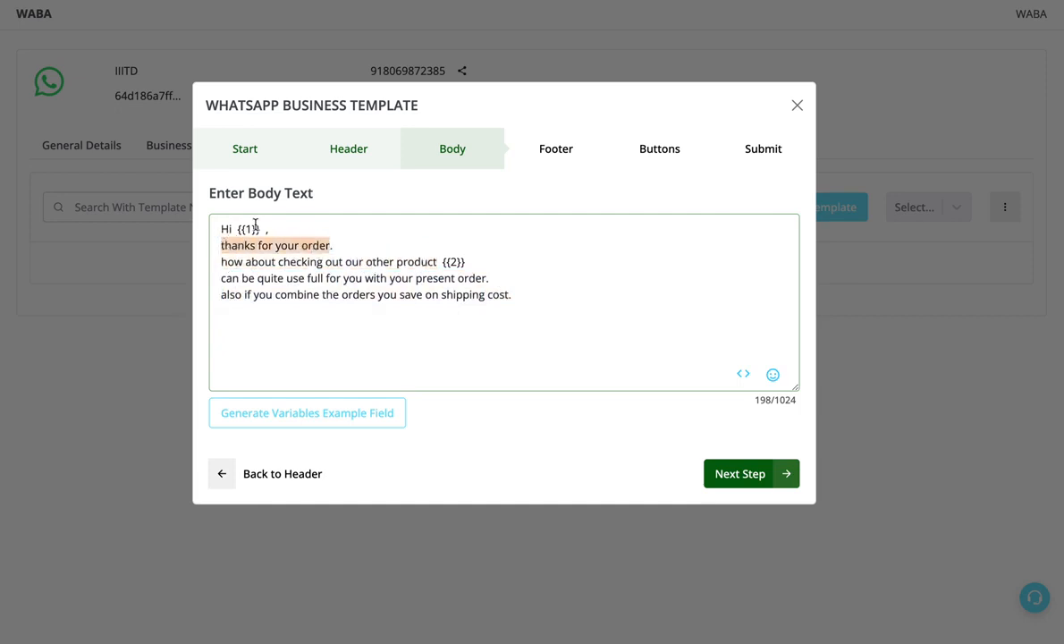
click(255, 225)
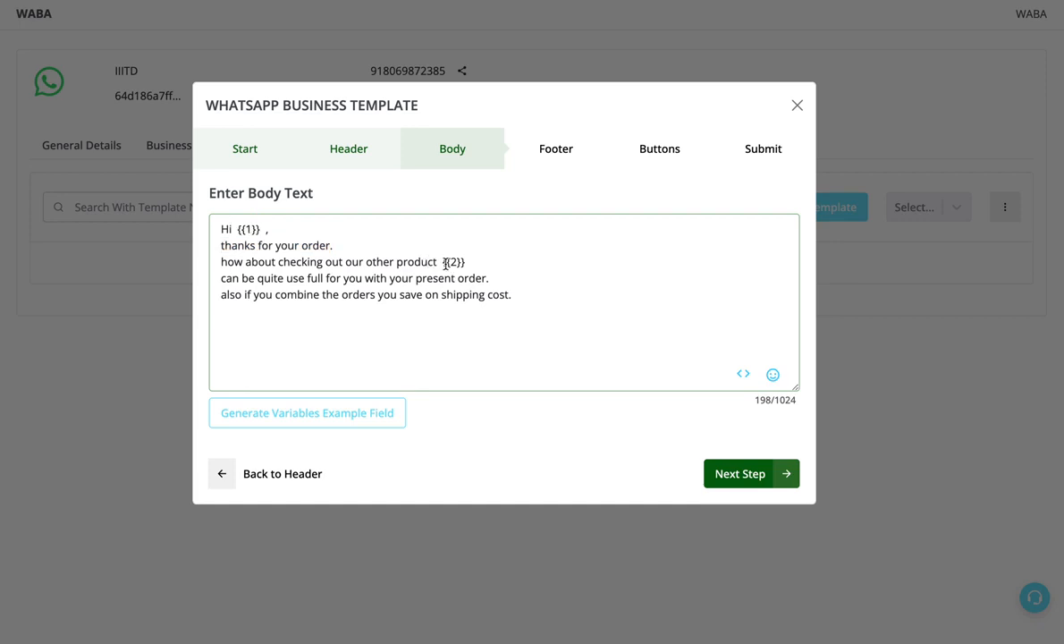
- Generate the example fields for the variables in the template body
click(254, 417)
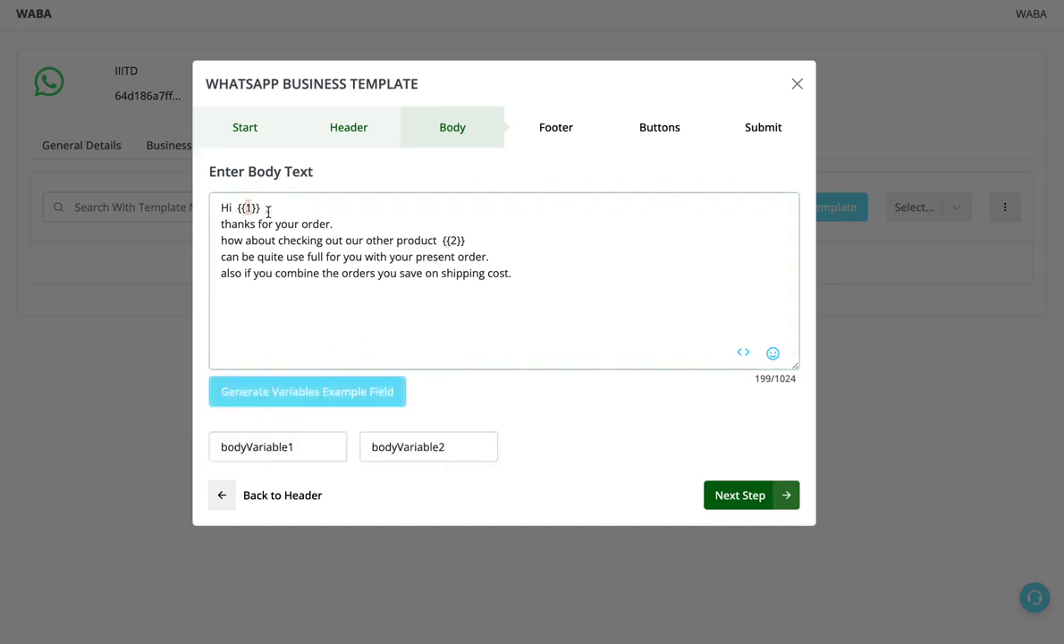
click(452, 240)
click(246, 207)
click(456, 241)
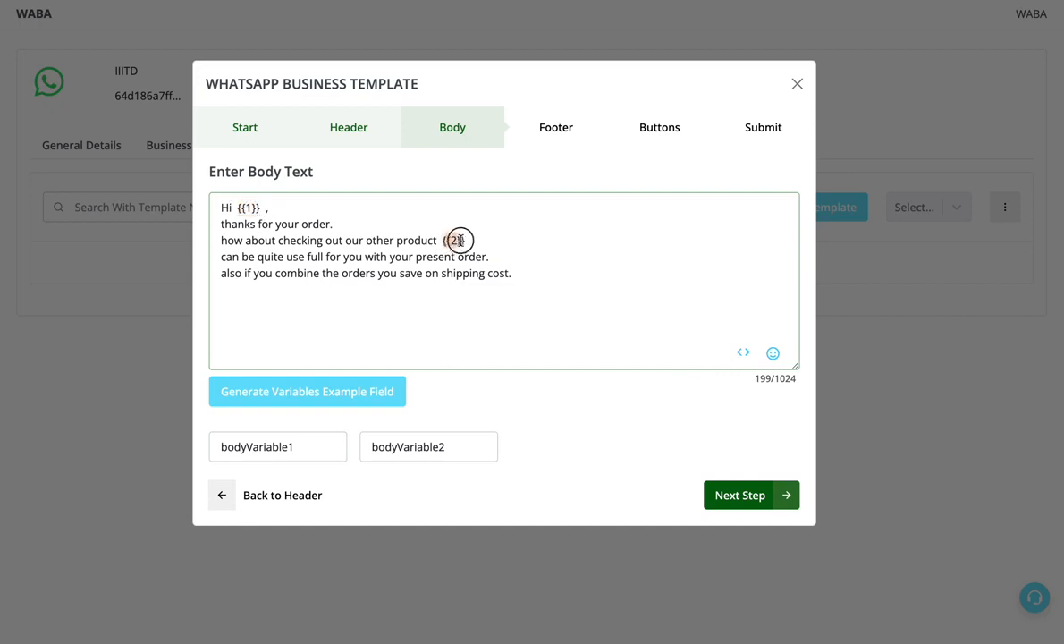
click(247, 207)
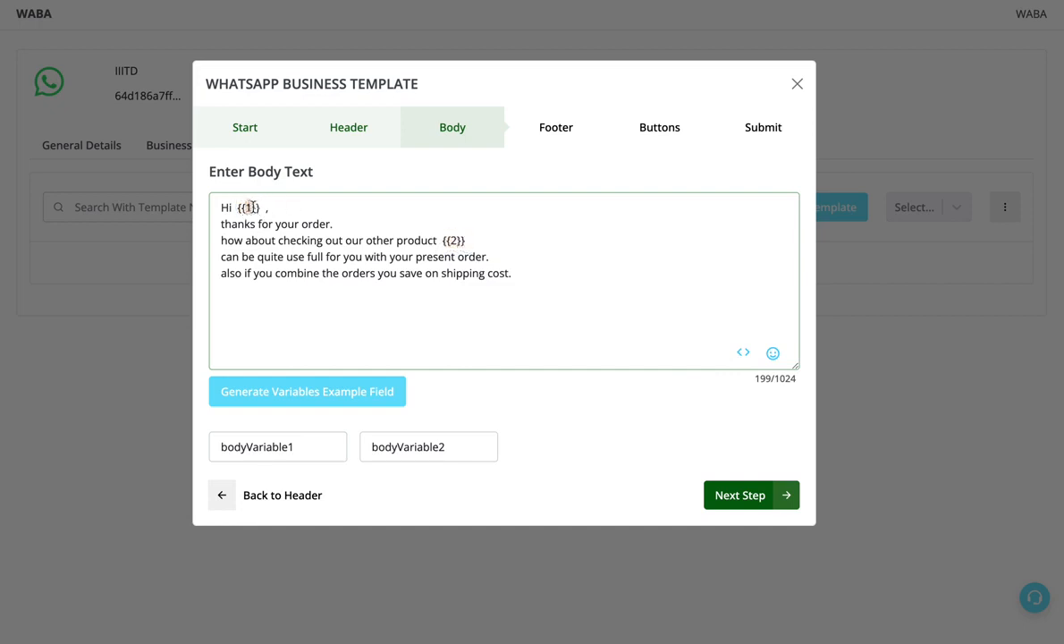
click(456, 241)
- Set the example value of the first body variable to "Name" and of the second to "Automation"
double_click(307, 437)
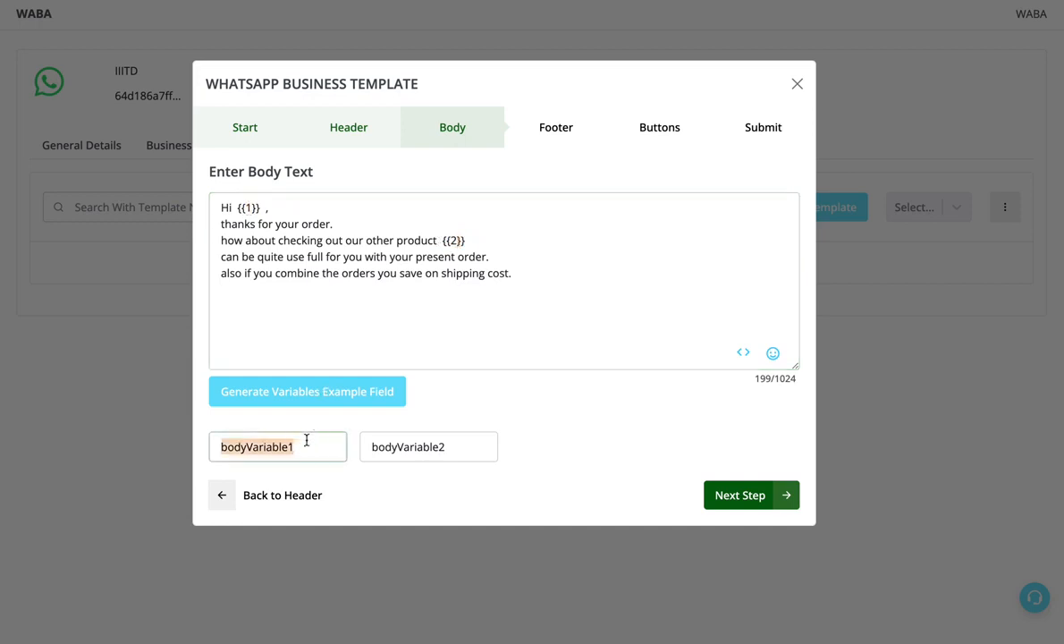
text(Name)
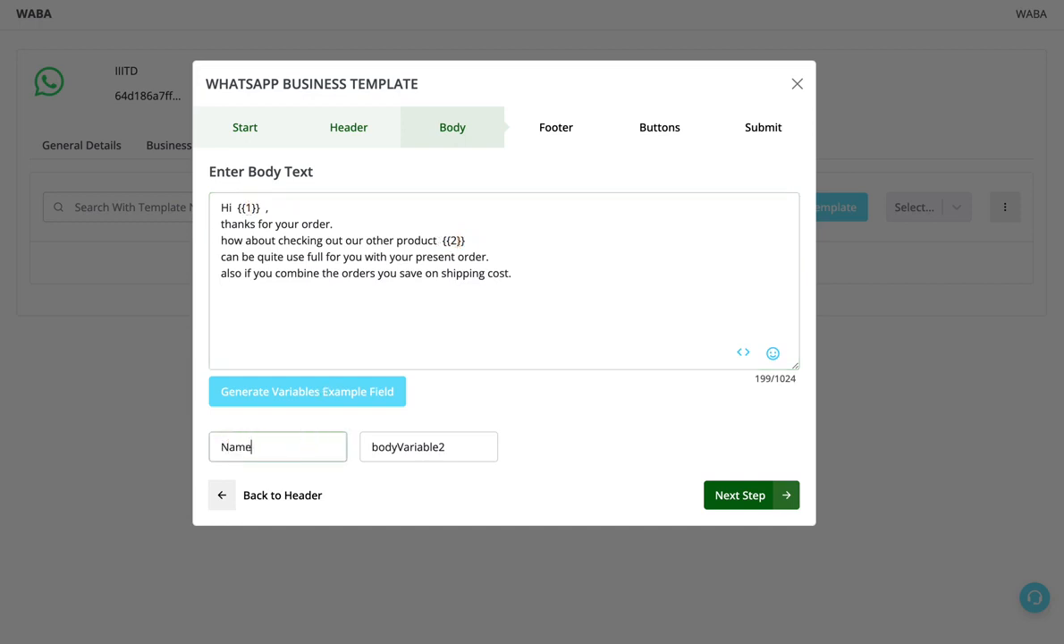
double_click(455, 445)
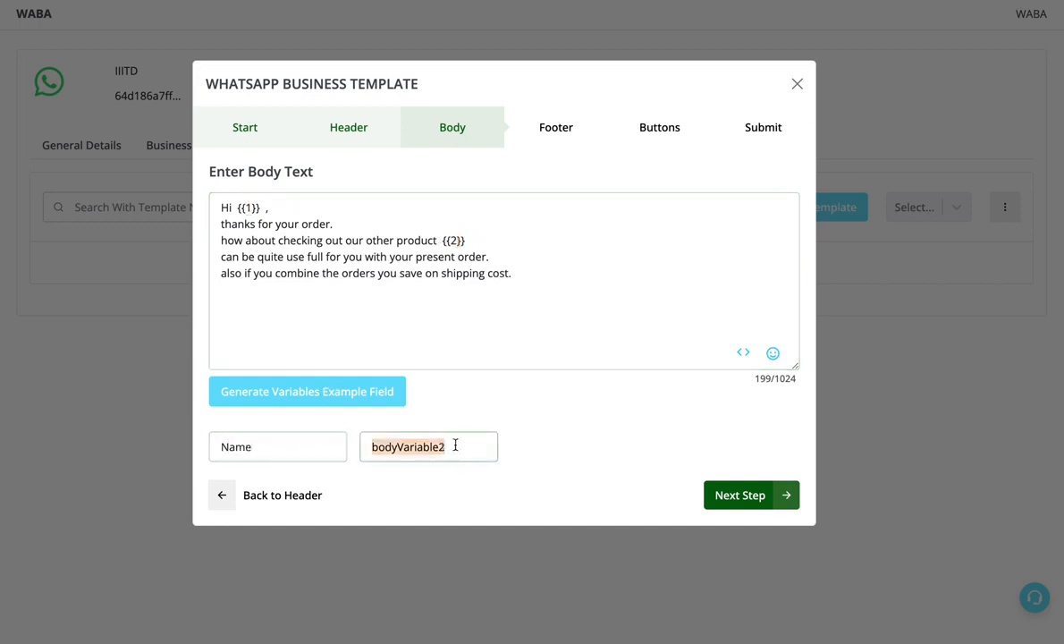
text(Automation)
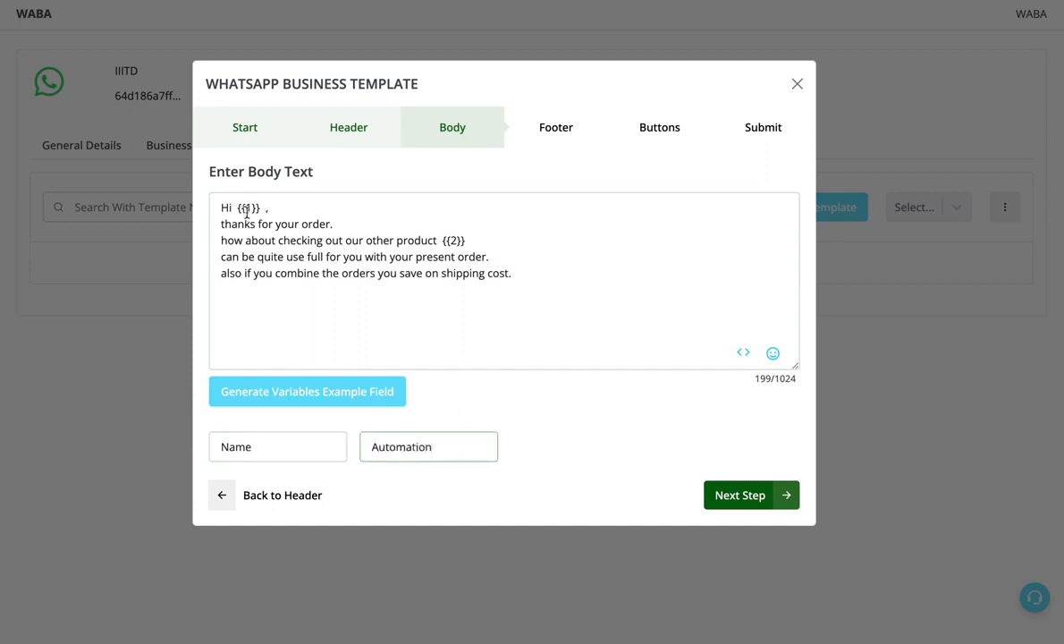
drag(222, 208, 526, 271)
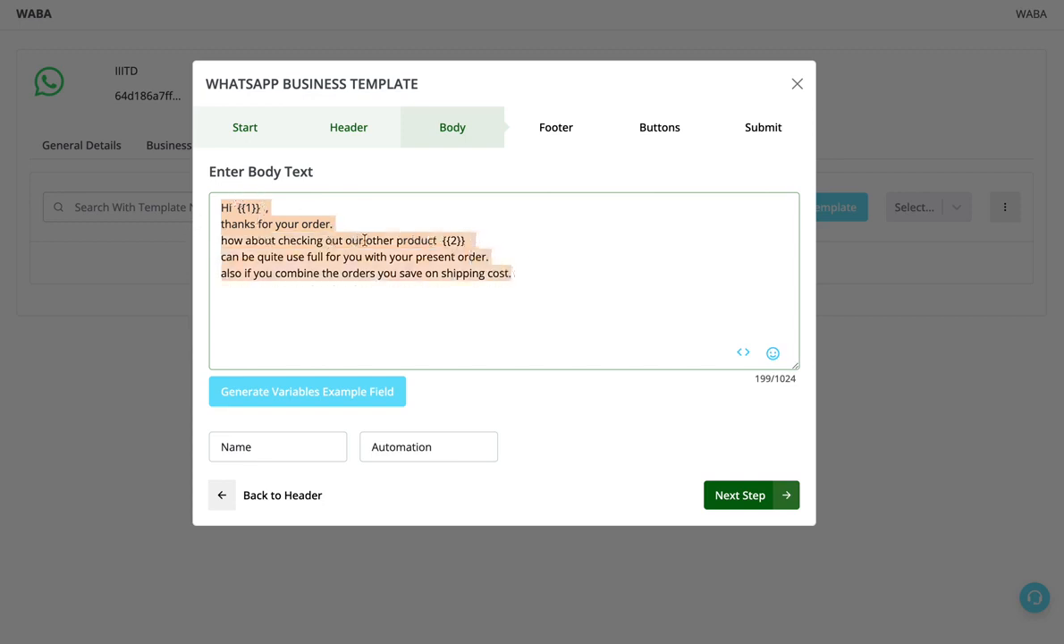
click(468, 239)
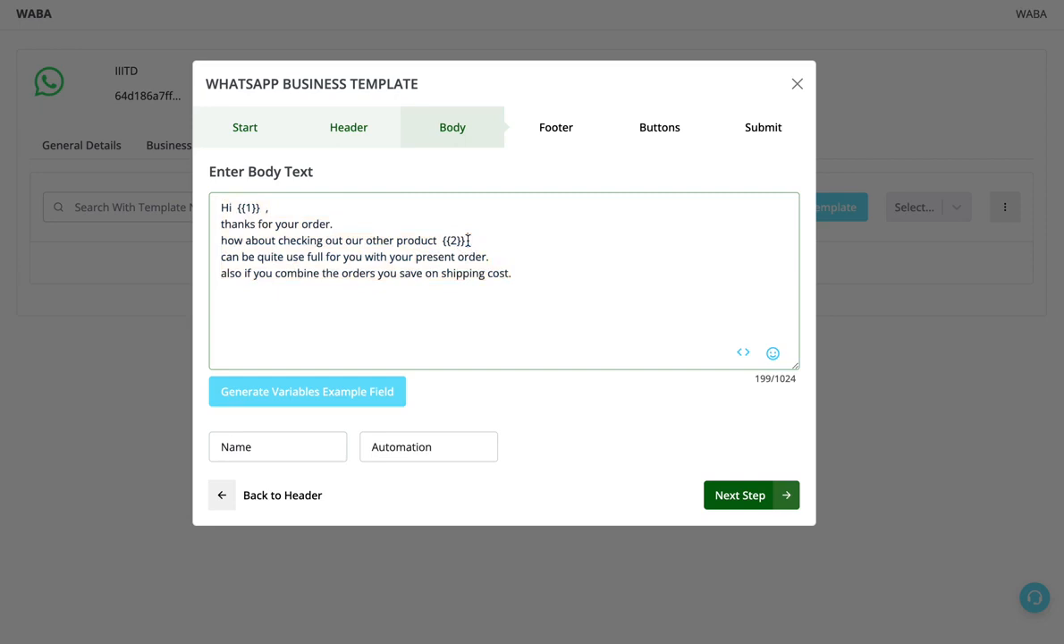
click(223, 257)
drag(224, 257, 588, 271)
drag(569, 278, 219, 255)
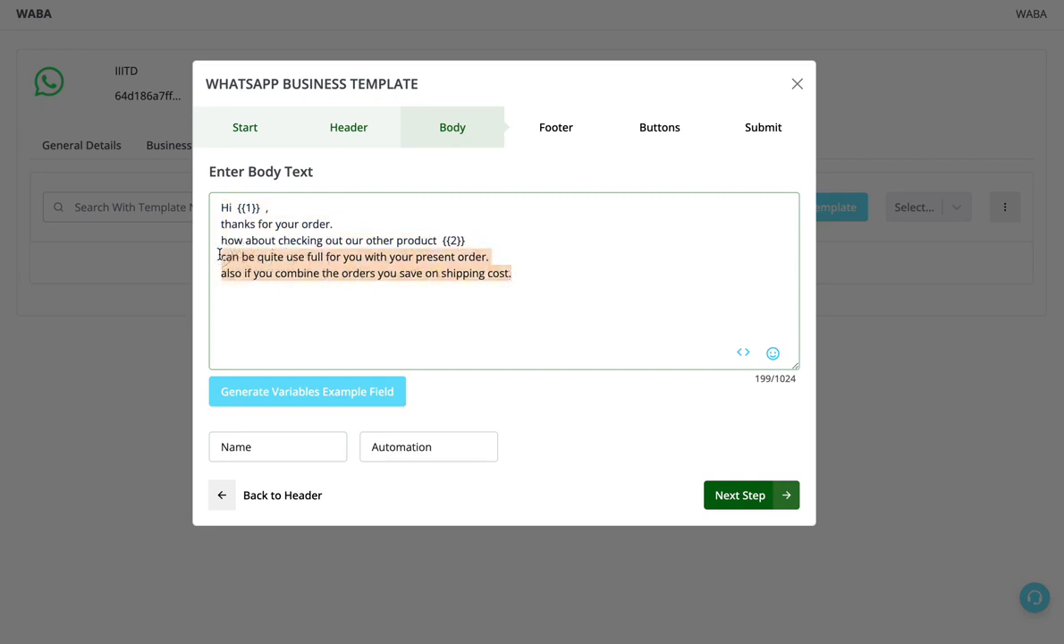
click(246, 207)
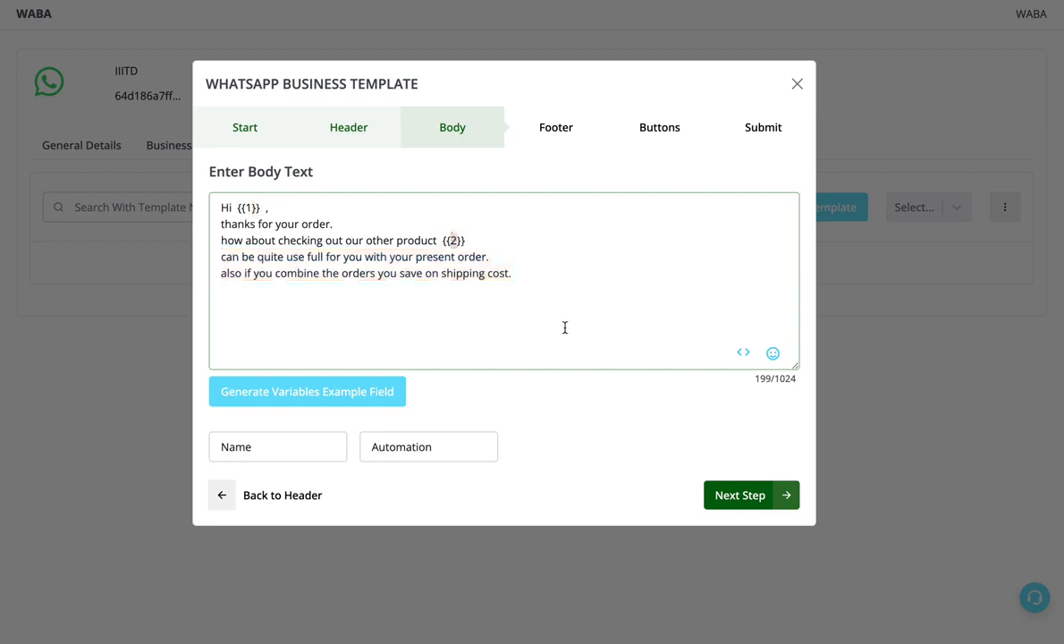
- Continue to the footer stage of the template and choose a text footer
click(729, 491)
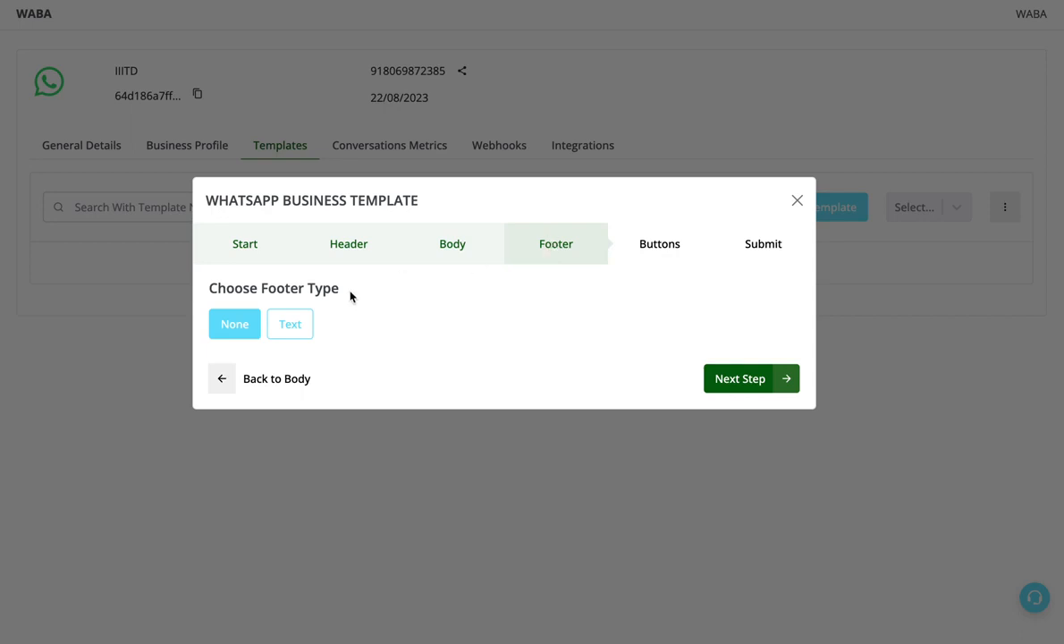
click(307, 322)
click(324, 357)
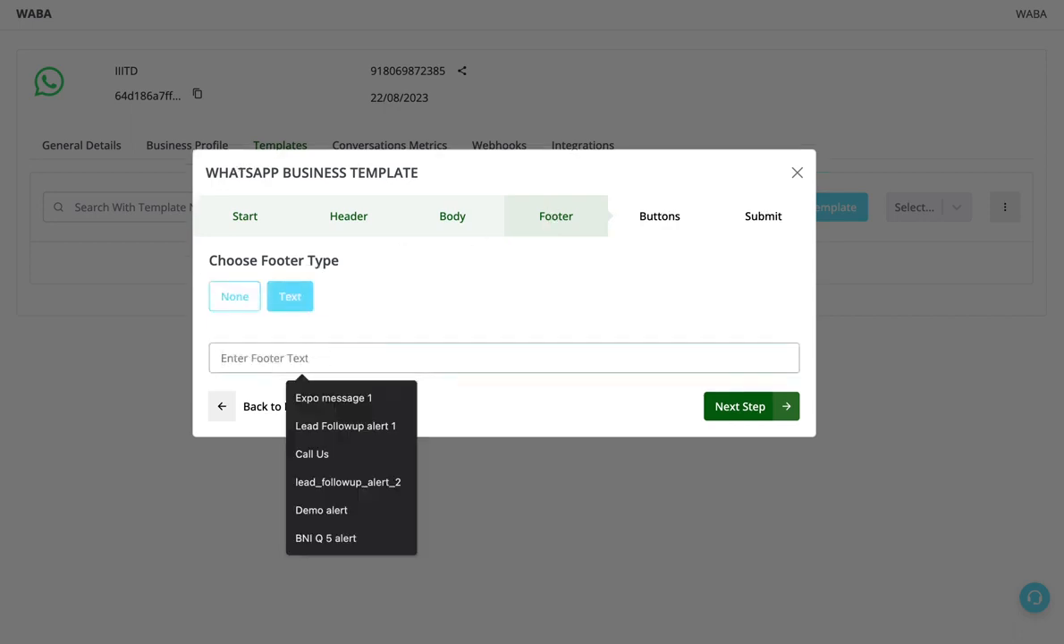
text(Powered)
key(ctrl+a)
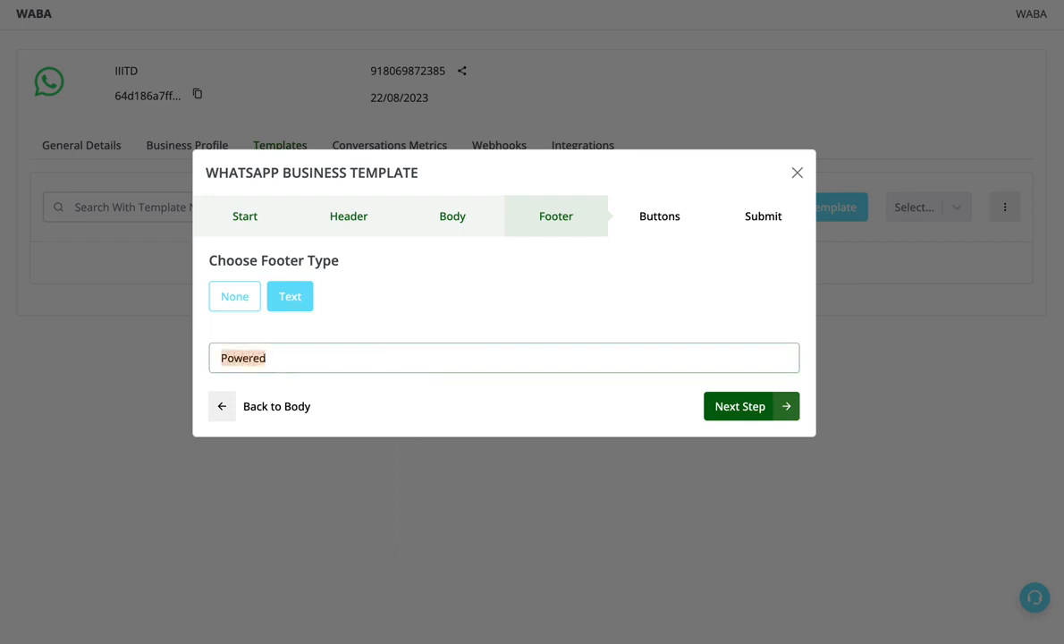
key(BackSpace)
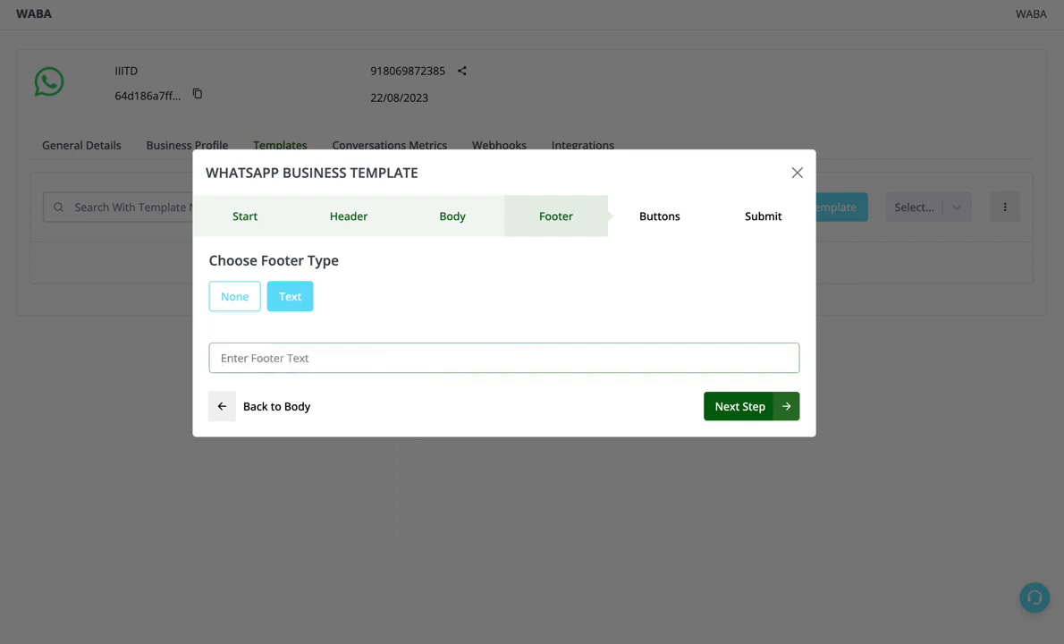
- Set the footer text to "To Stop Messages , Reply STOP" and continue to the buttons stage
text(TO)
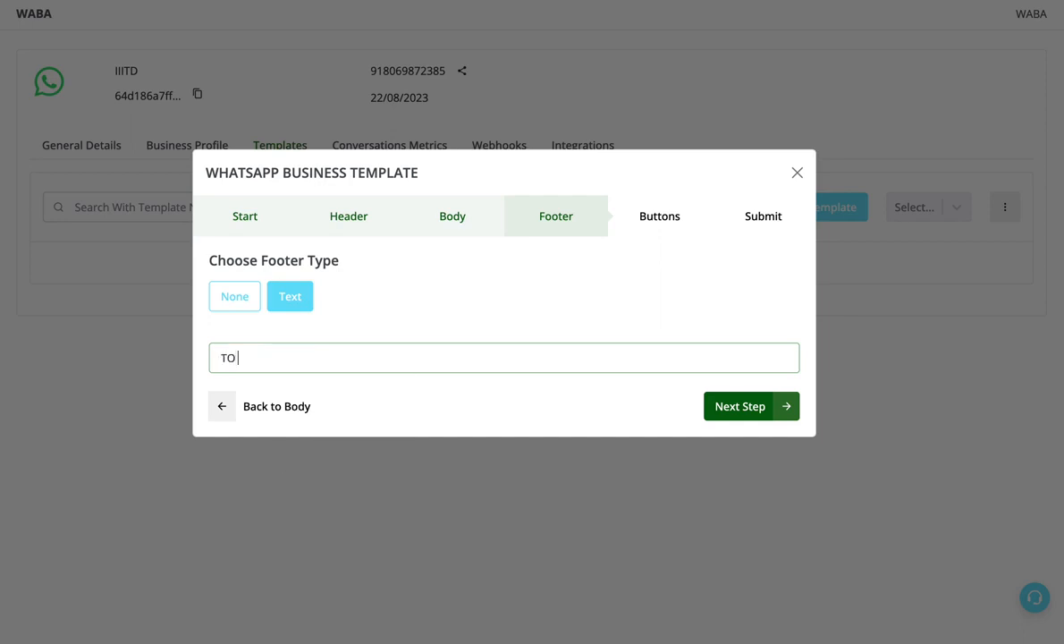
key(BackSpace)
text(o Stop Messages Cl)
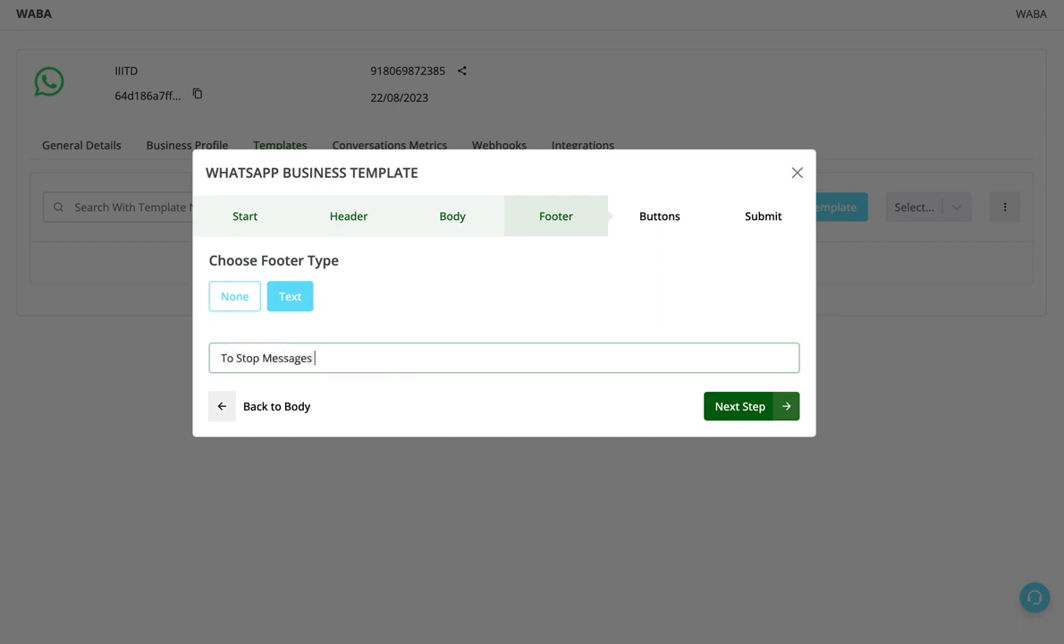
key(BackSpace)
key(BackSpace)
text(, Reply USTOP)
key(ctrl+a)
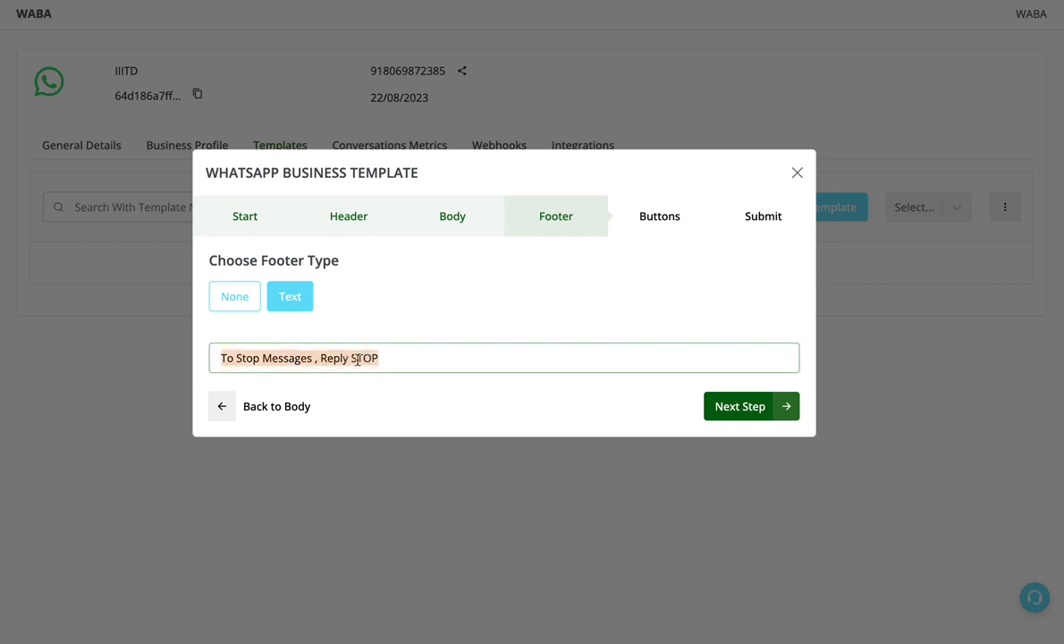
click(469, 278)
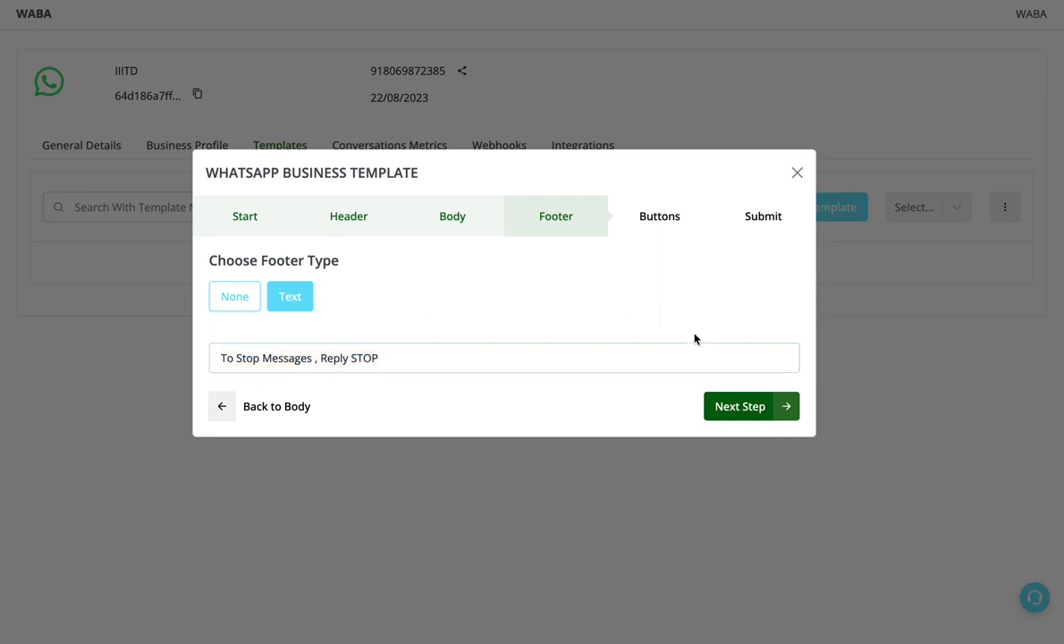
click(726, 405)
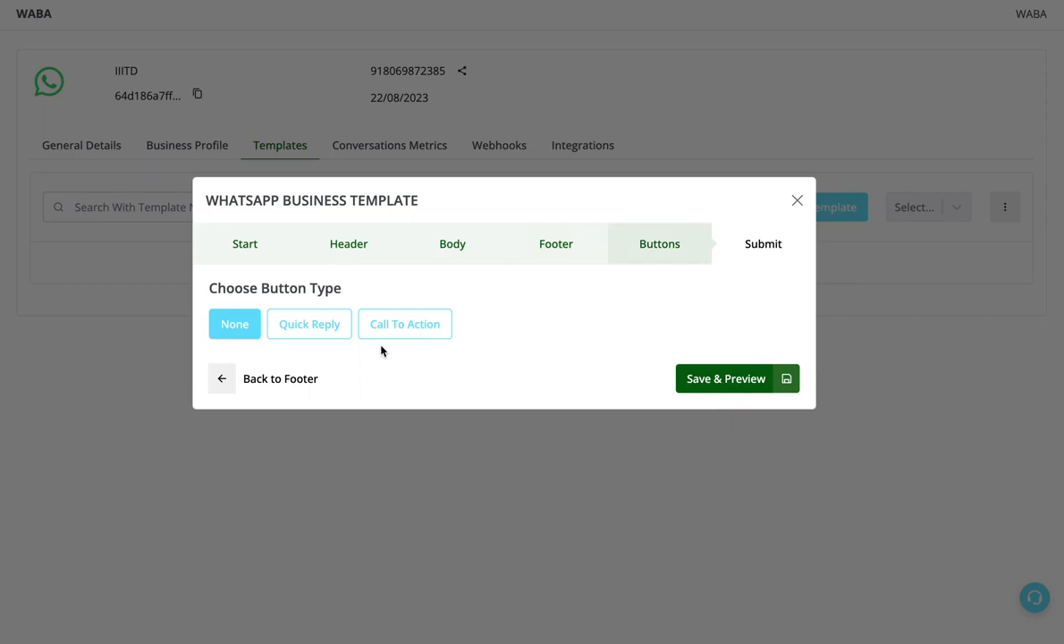
- Choose Quick Reply as the button type and add two more buttons to have three label fields
click(327, 329)
click(494, 301)
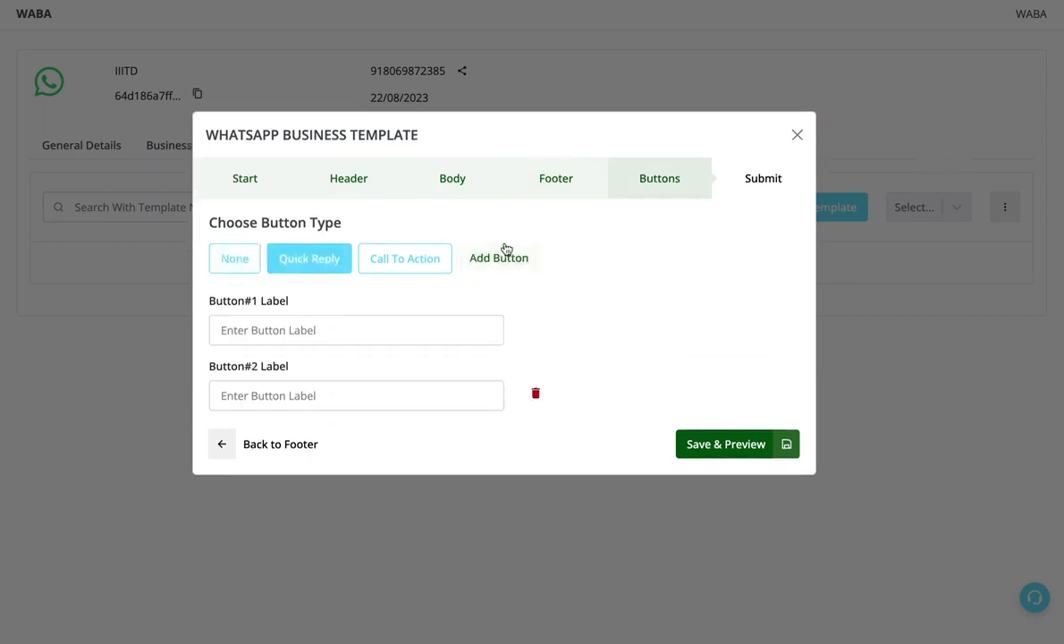
click(503, 257)
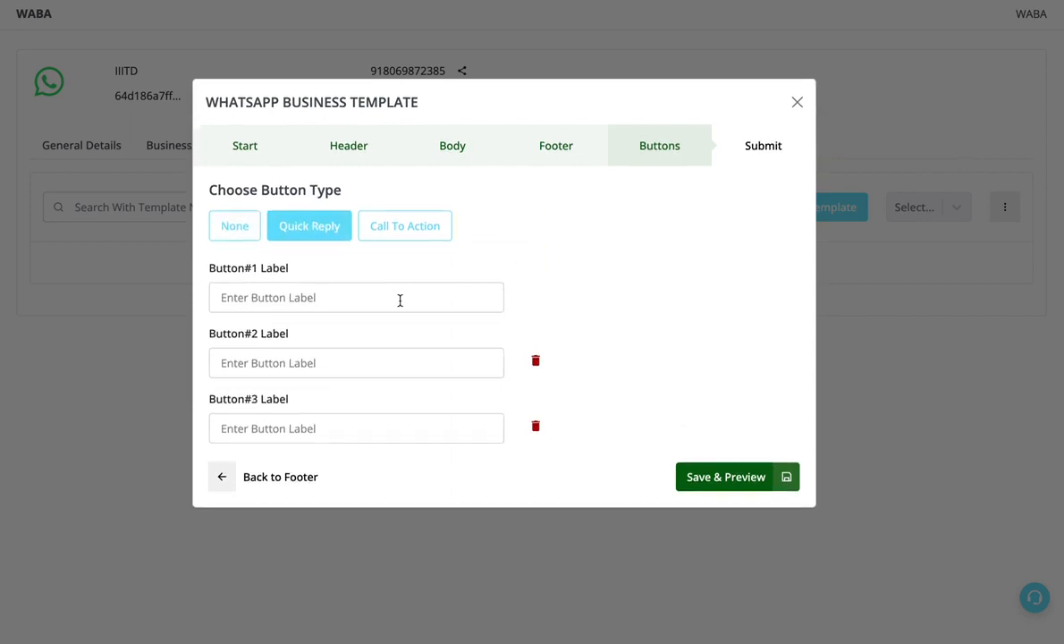
- Label the three quick reply buttons "Know More", "Stop" and "Interested !"
click(399, 301)
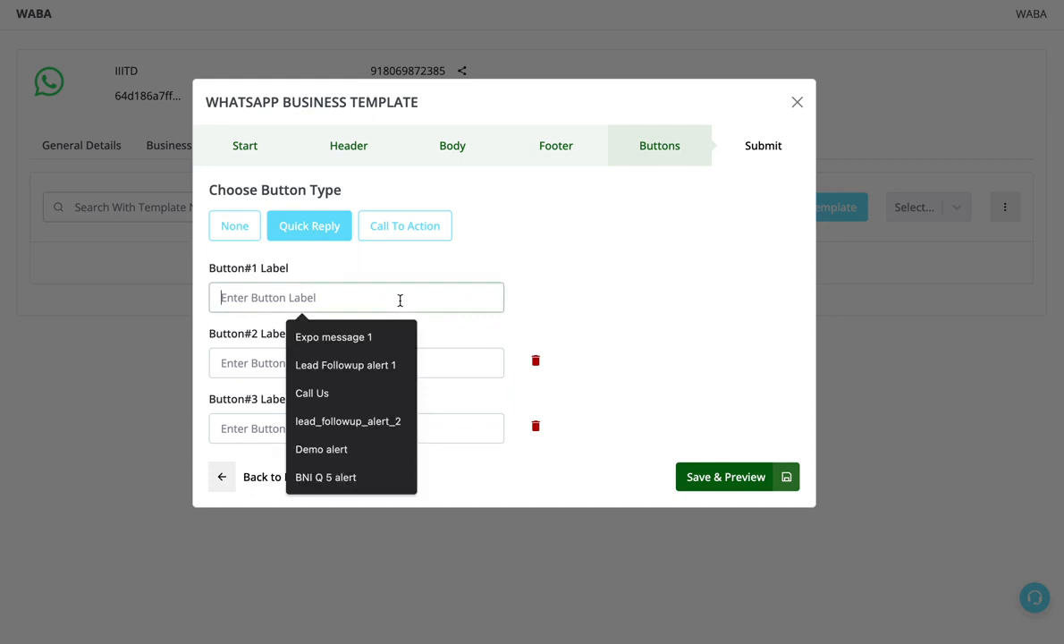
click(484, 278)
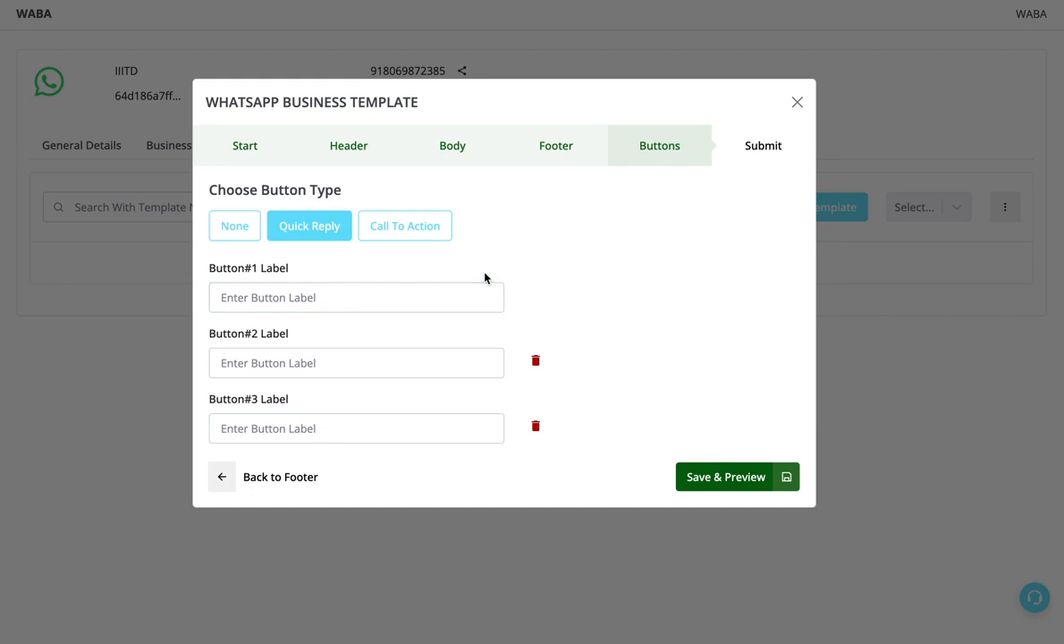
click(439, 288)
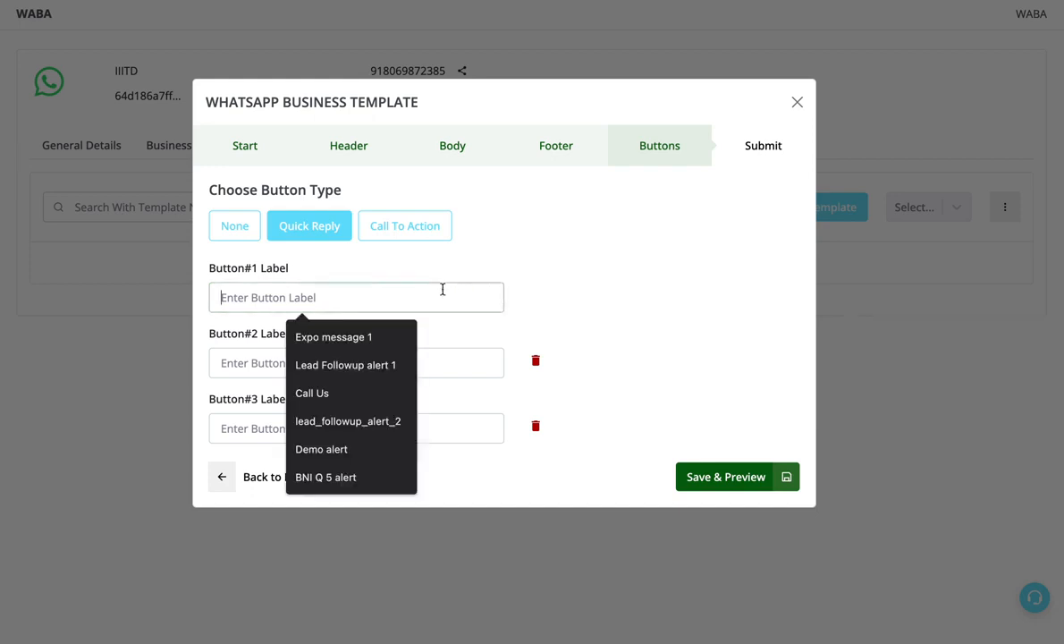
text(C)
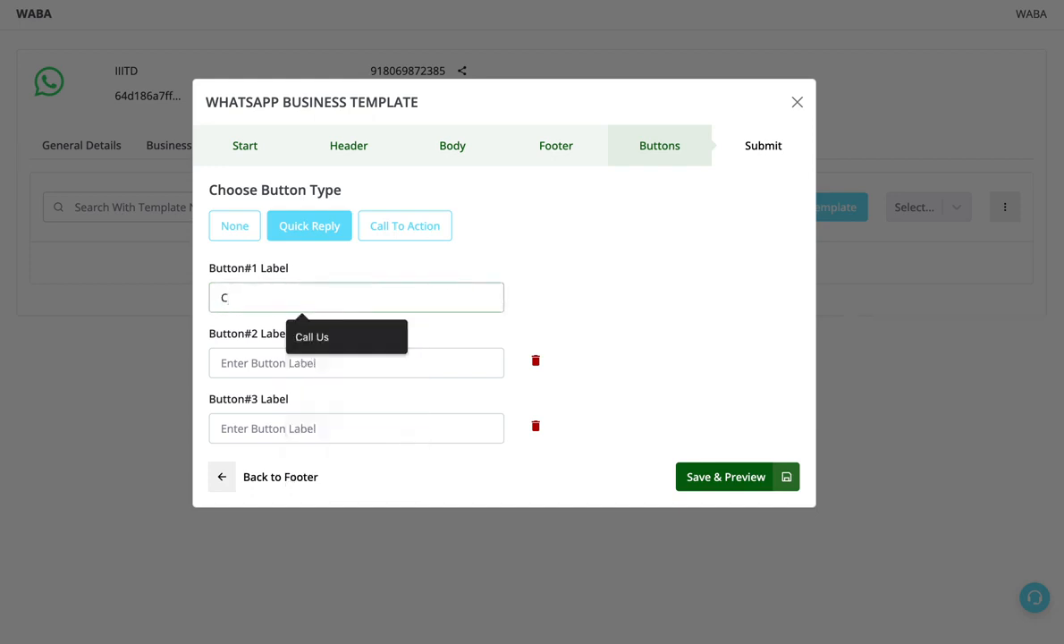
key(BackSpace)
text(Know More)
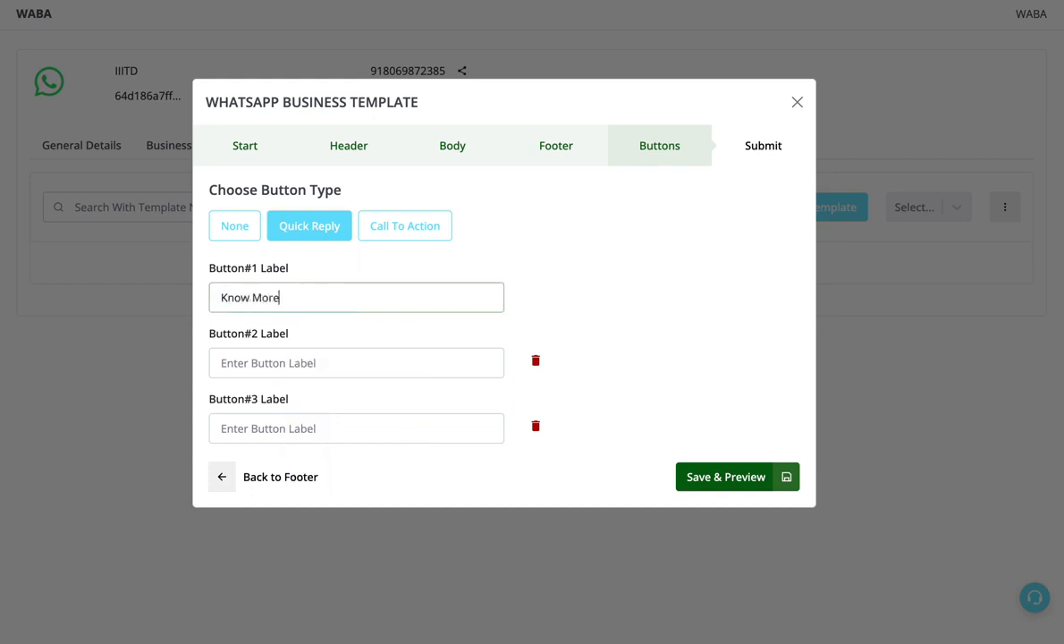
click(413, 354)
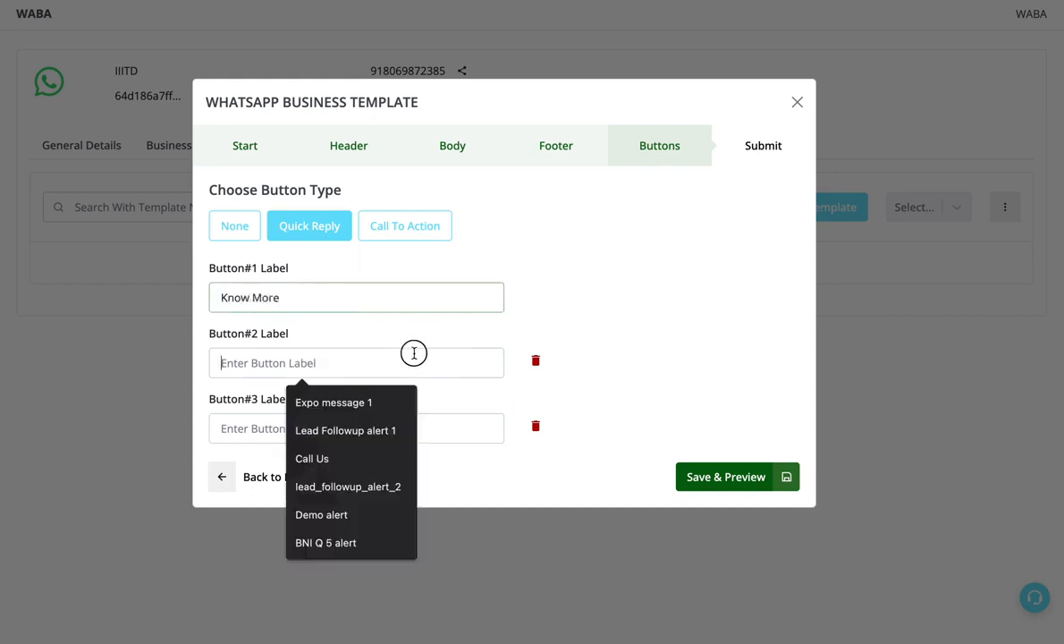
text(Stop)
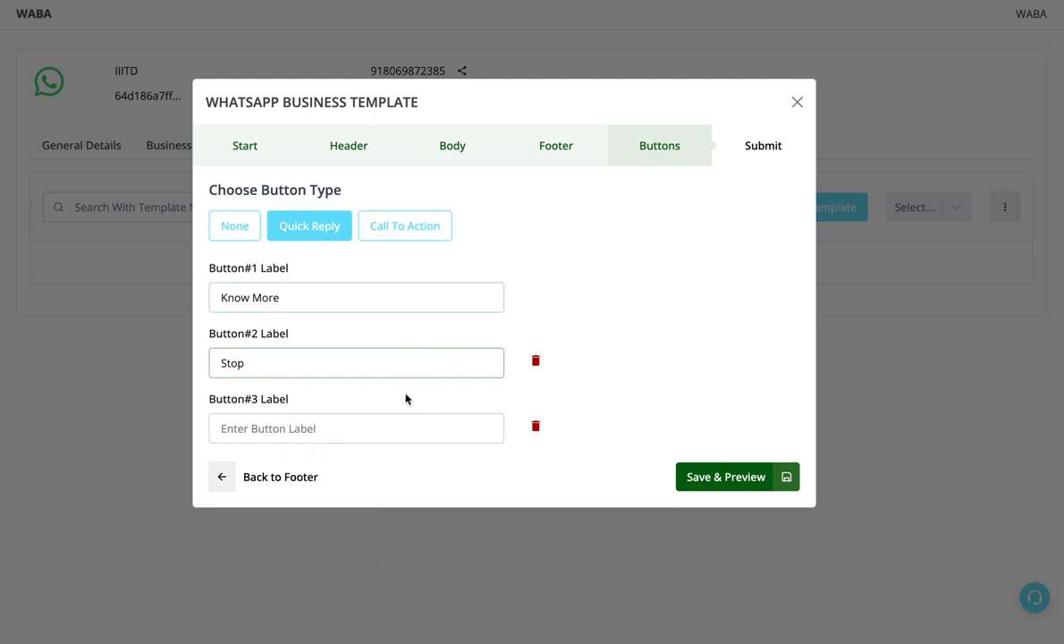
click(399, 421)
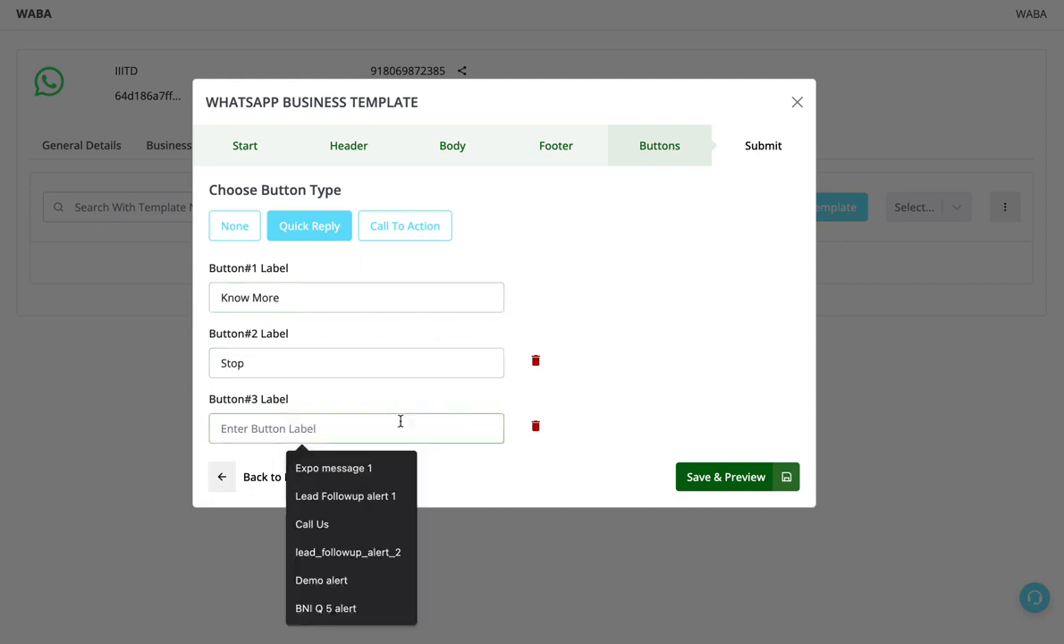
text(Interested !)
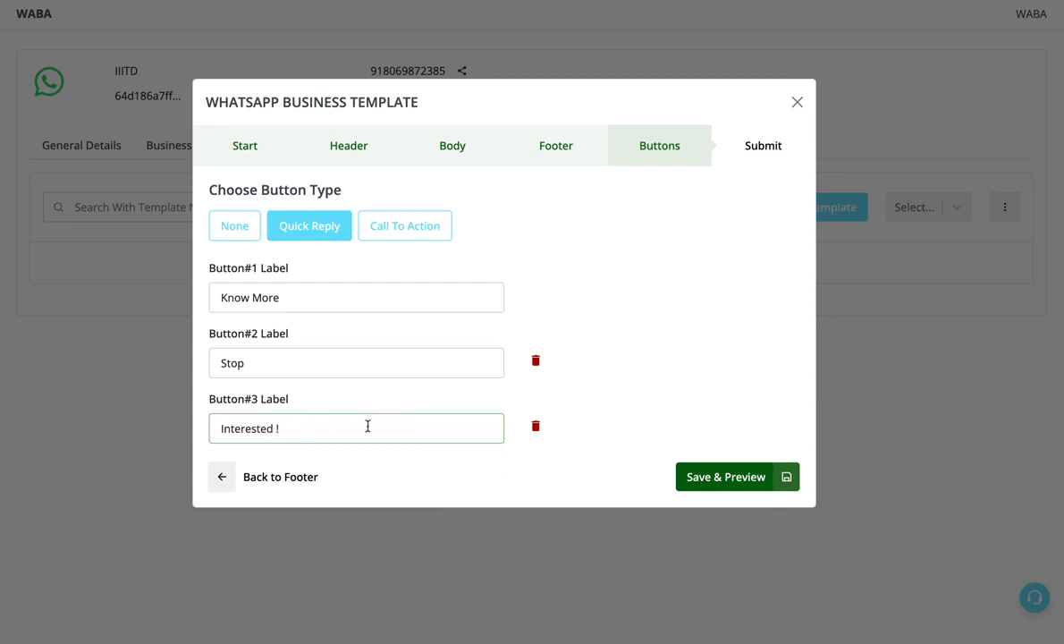
drag(369, 426, 167, 423)
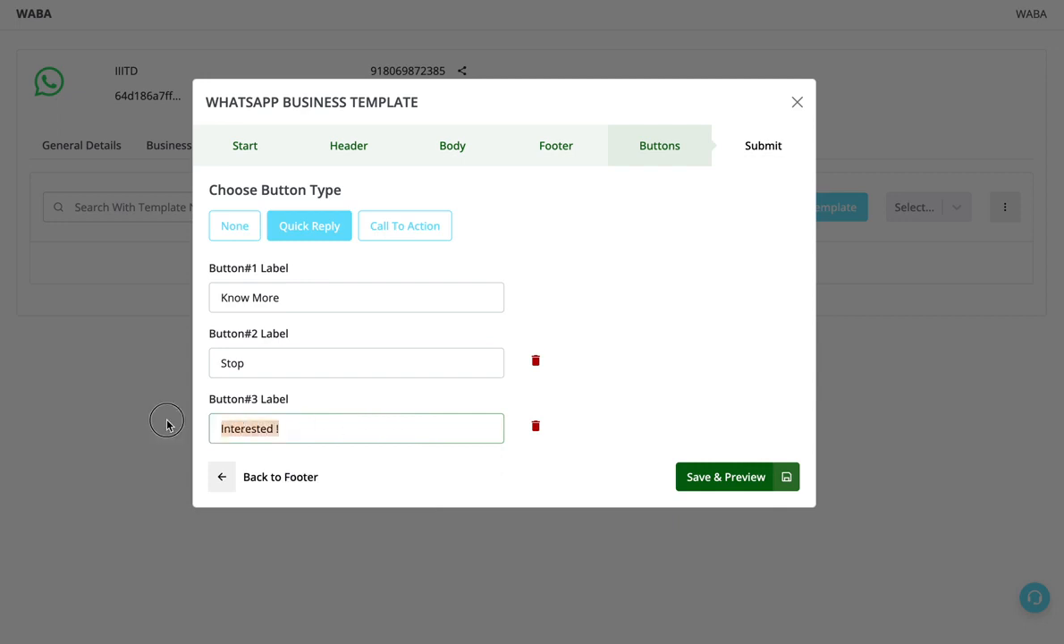
drag(318, 364, 180, 365)
drag(311, 299, 190, 301)
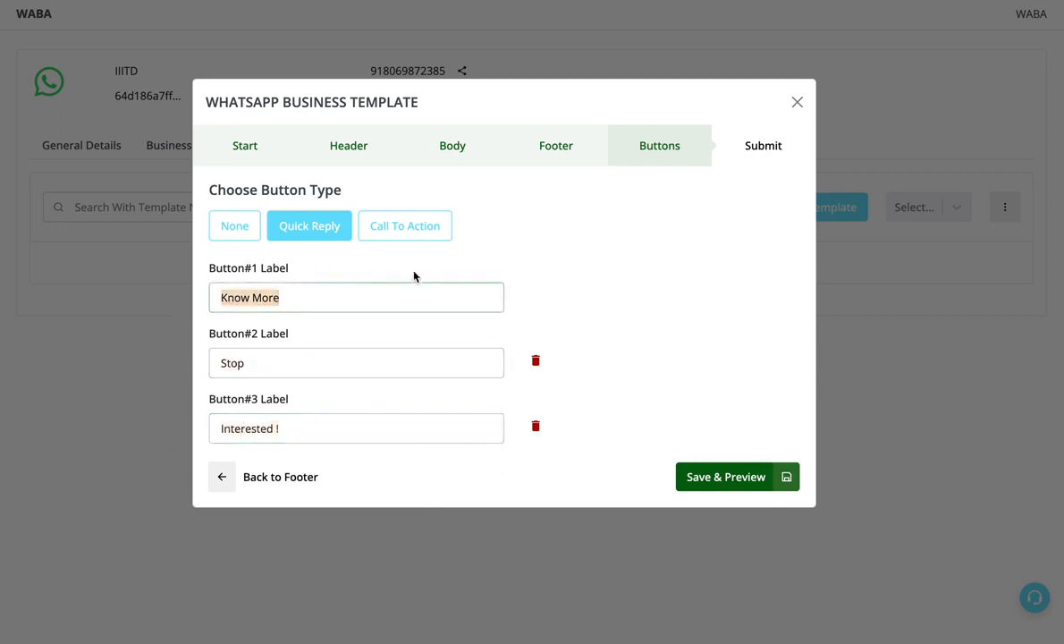
- Switch the template's button type to Call To Action and set the action type to Phone Number
click(408, 229)
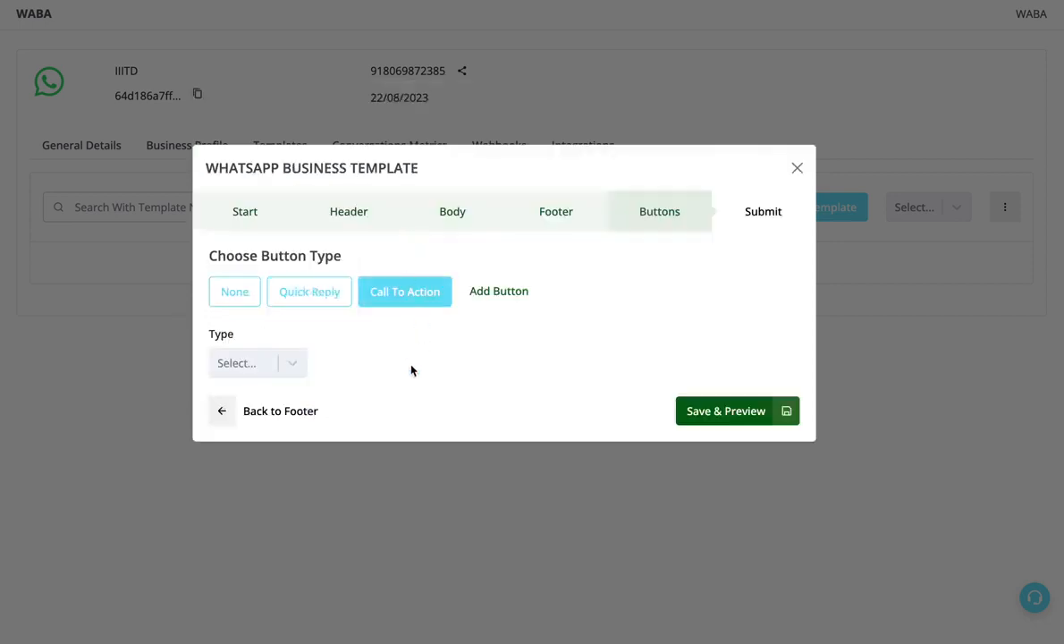
click(294, 358)
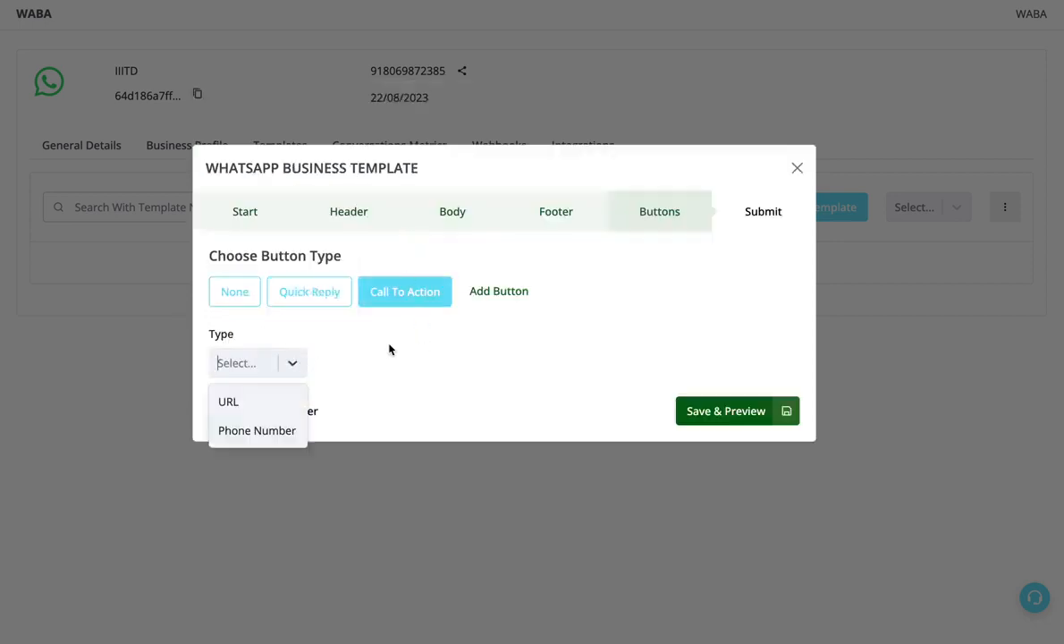
click(493, 348)
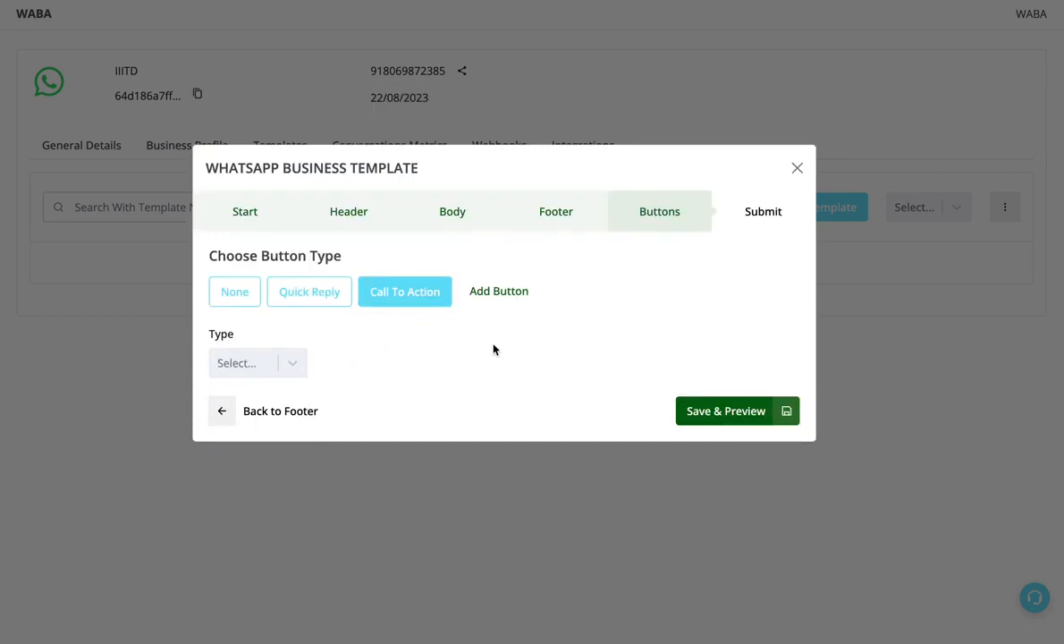
click(250, 362)
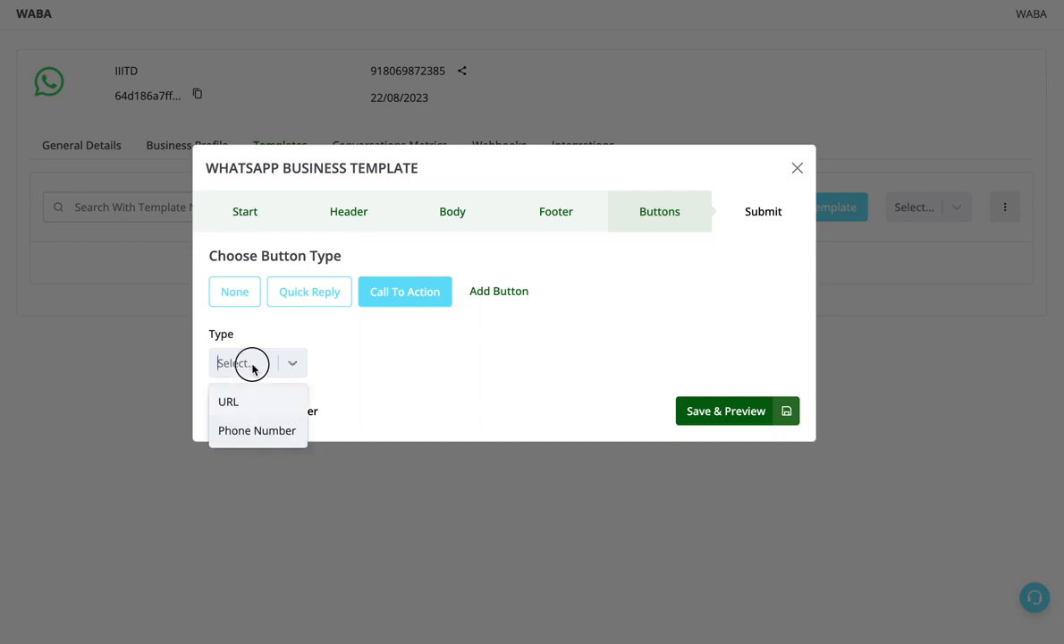
click(258, 438)
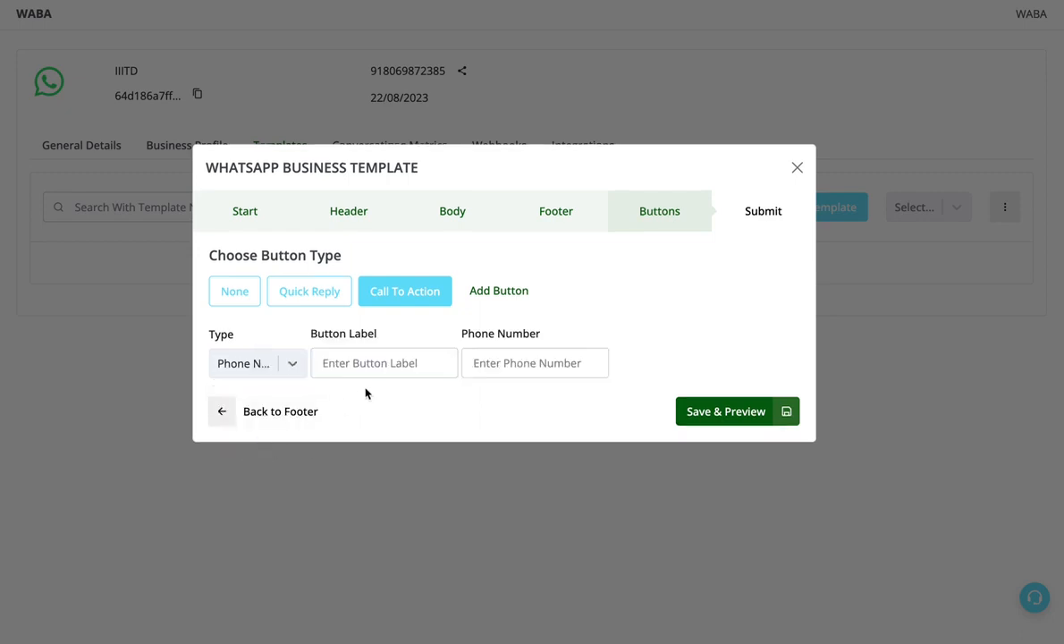
- Label the call-to-action button "Call Now" and enter the phone number it dials
click(376, 368)
text(Call Now)
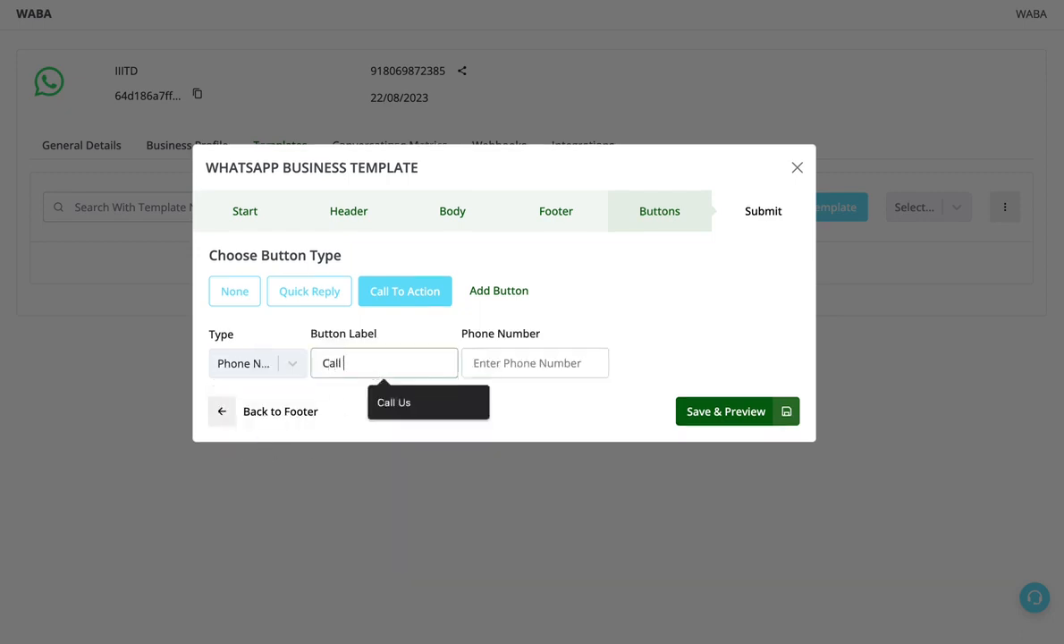
click(512, 359)
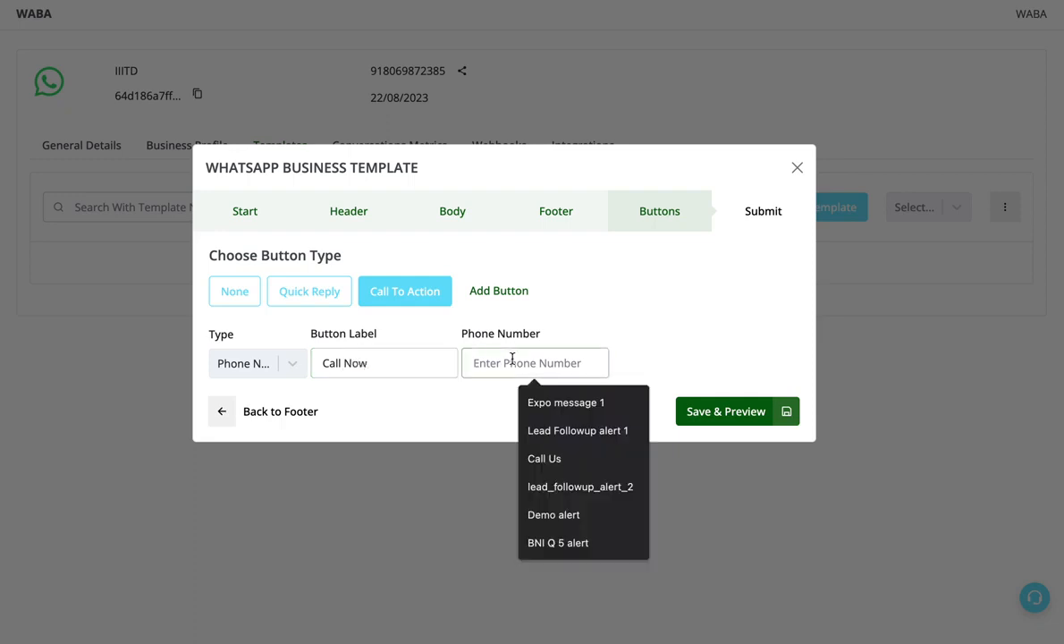
text(+)
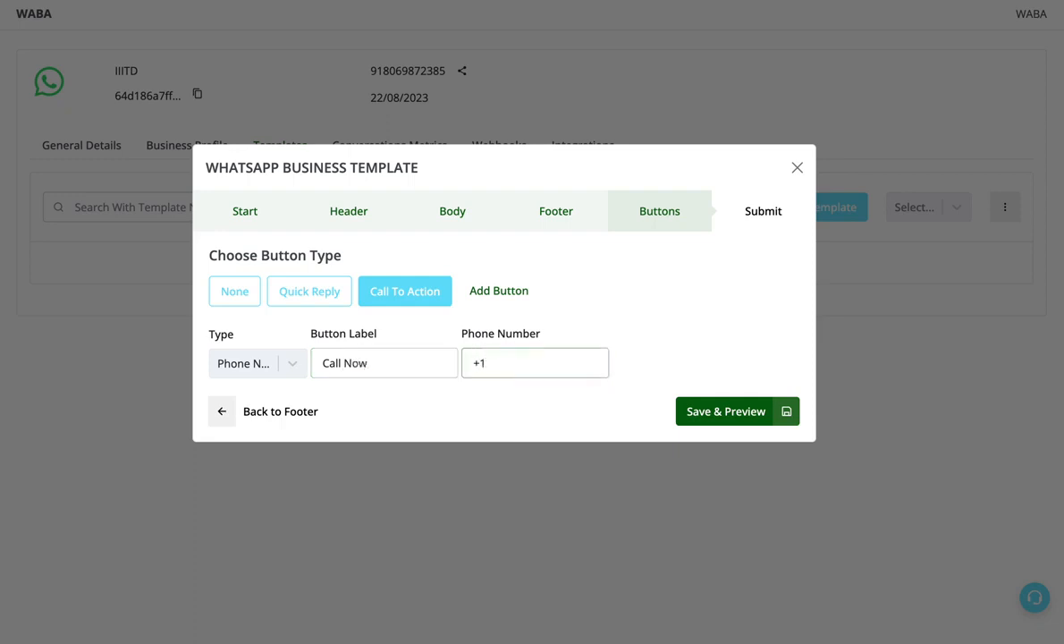
text(1 234567889)
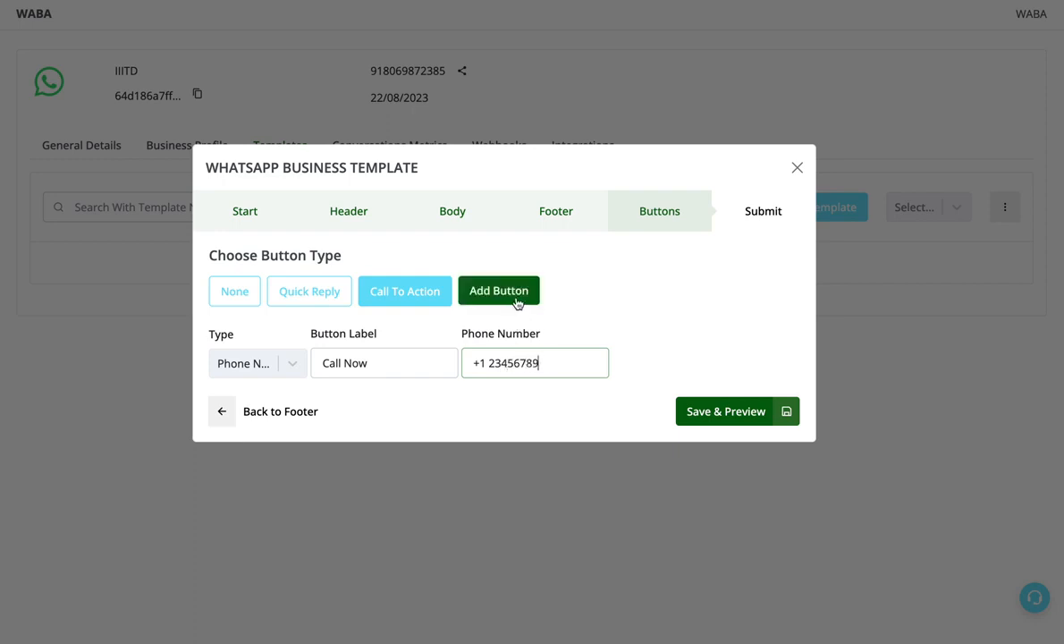
- Add a second call-to-action button of type URL and label it "Visit Our Website"
click(516, 299)
click(263, 396)
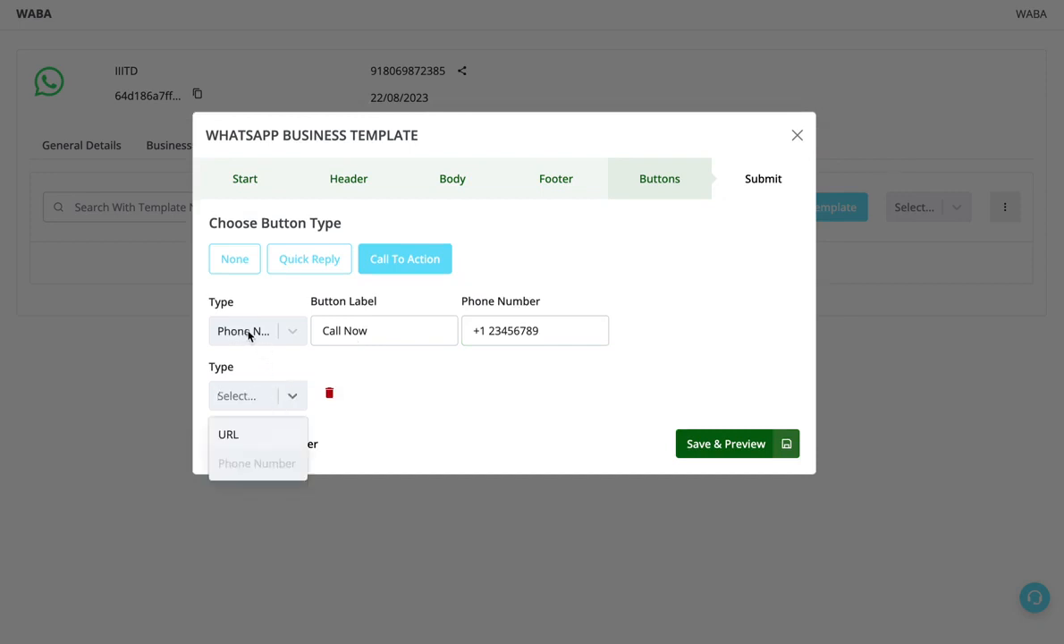
click(243, 436)
click(328, 398)
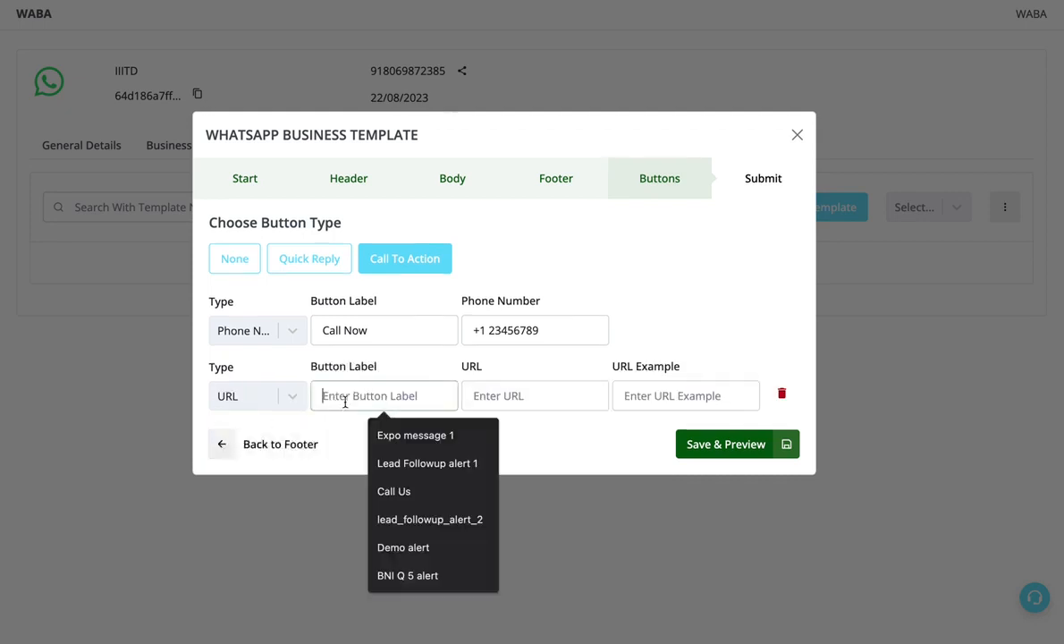
text(Visit Our Webs)
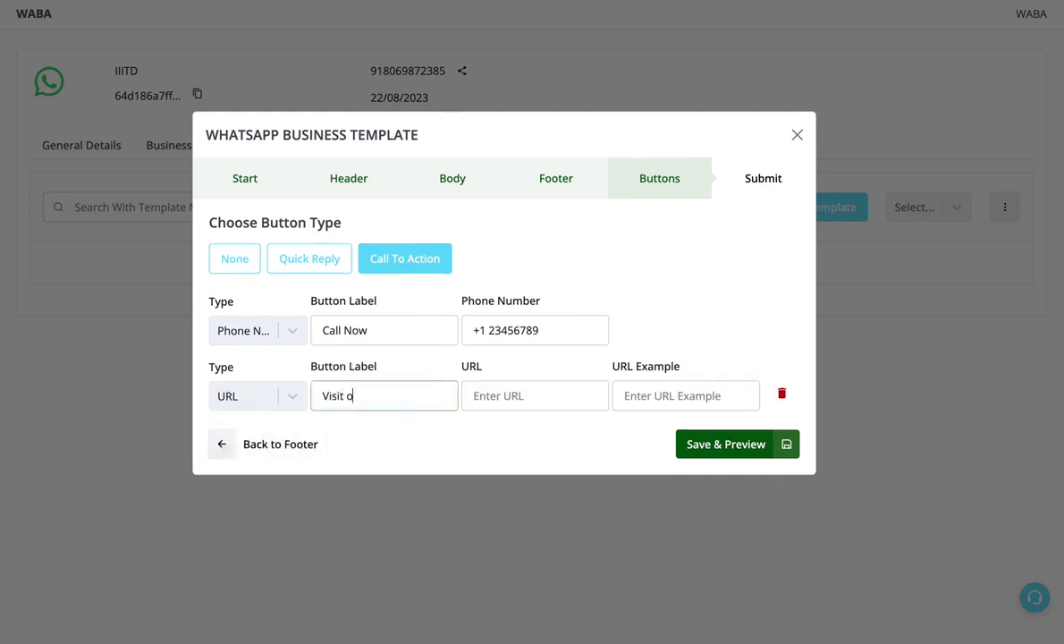
text(ite)
click(488, 398)
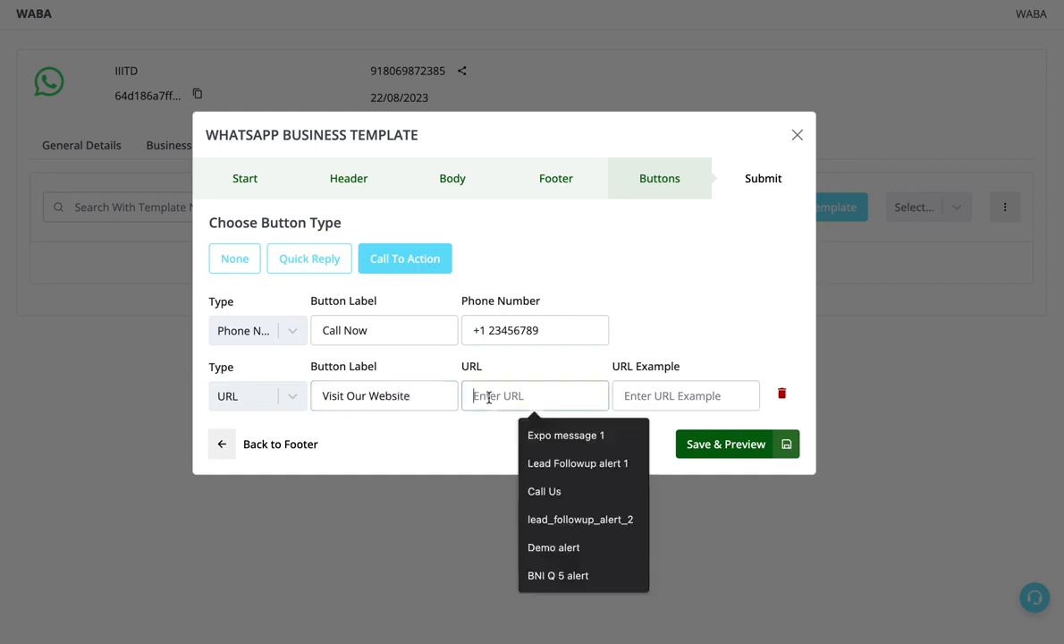
text(https://g)
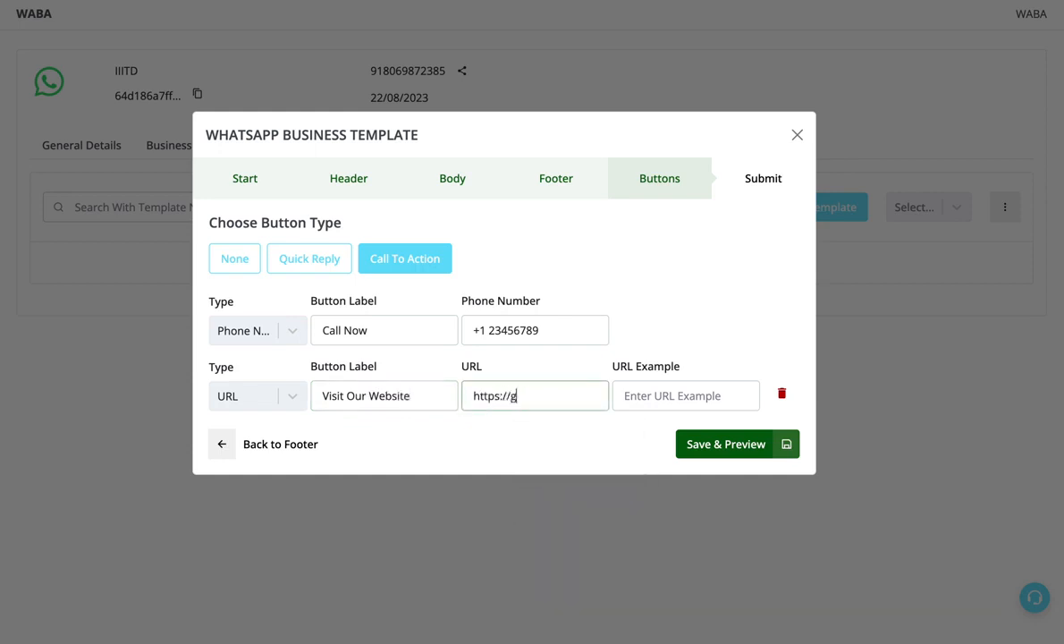
text(oogle.com)
drag(570, 396, 448, 397)
key(ctrl+c)
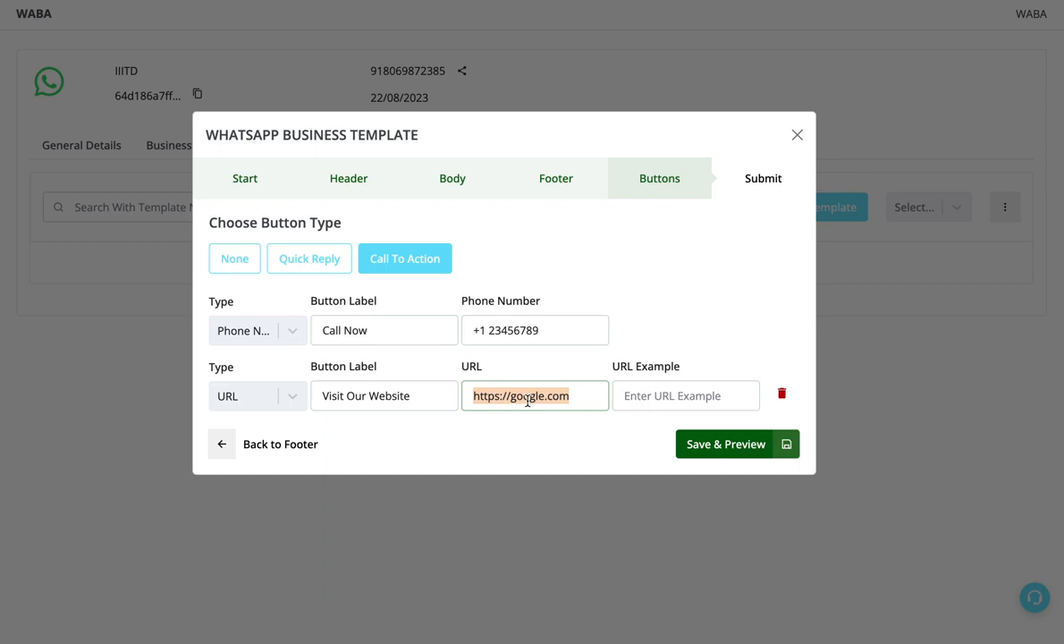
click(629, 394)
key(ctrl+v)
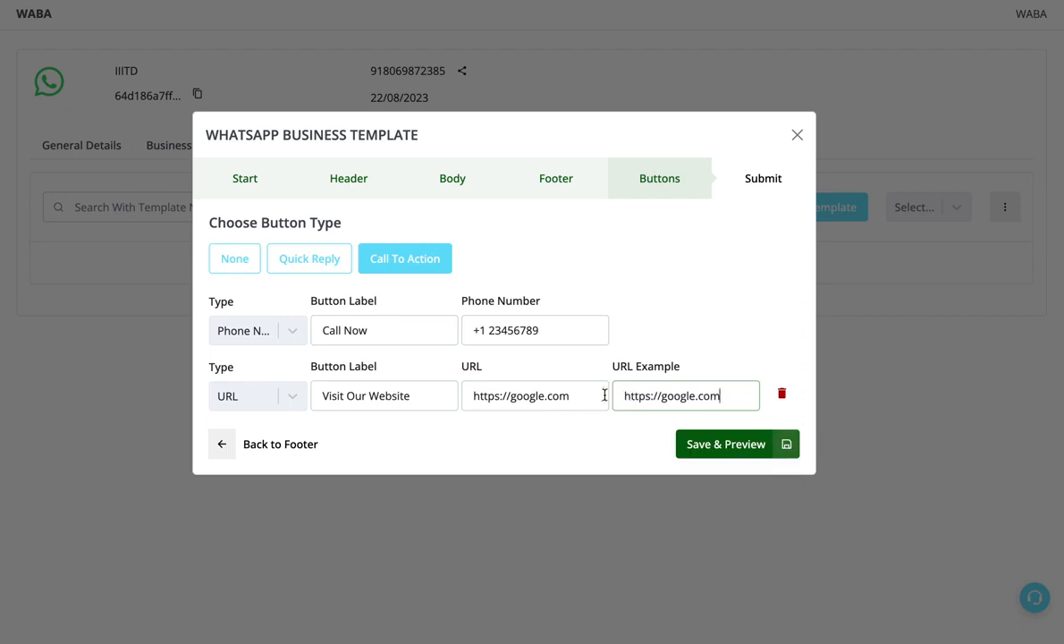
click(595, 395)
text(/)
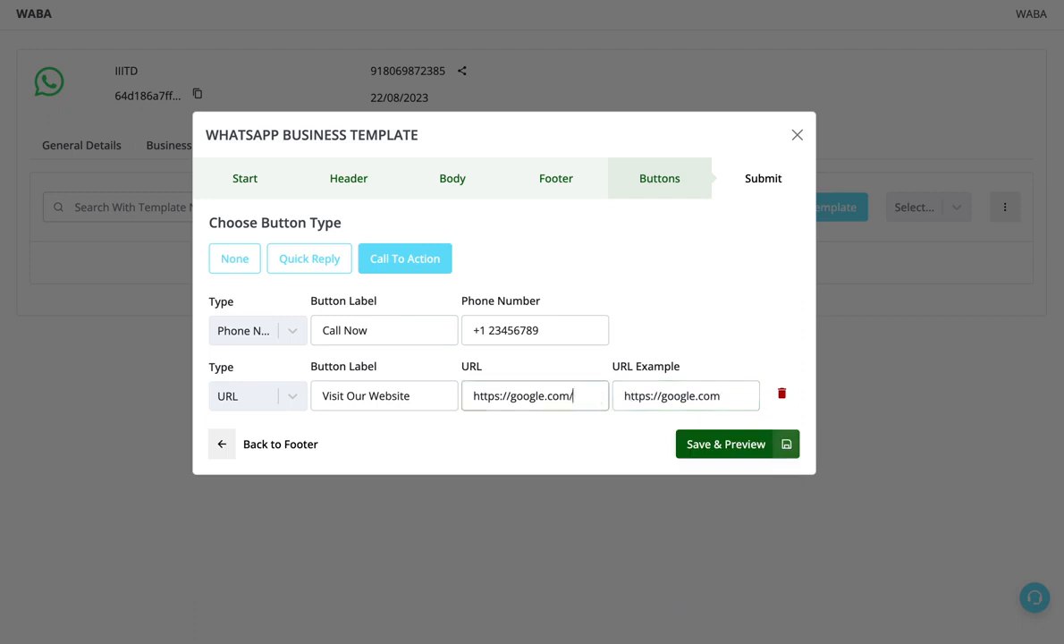
text({{1}})
drag(597, 395, 575, 395)
click(739, 395)
text(/)
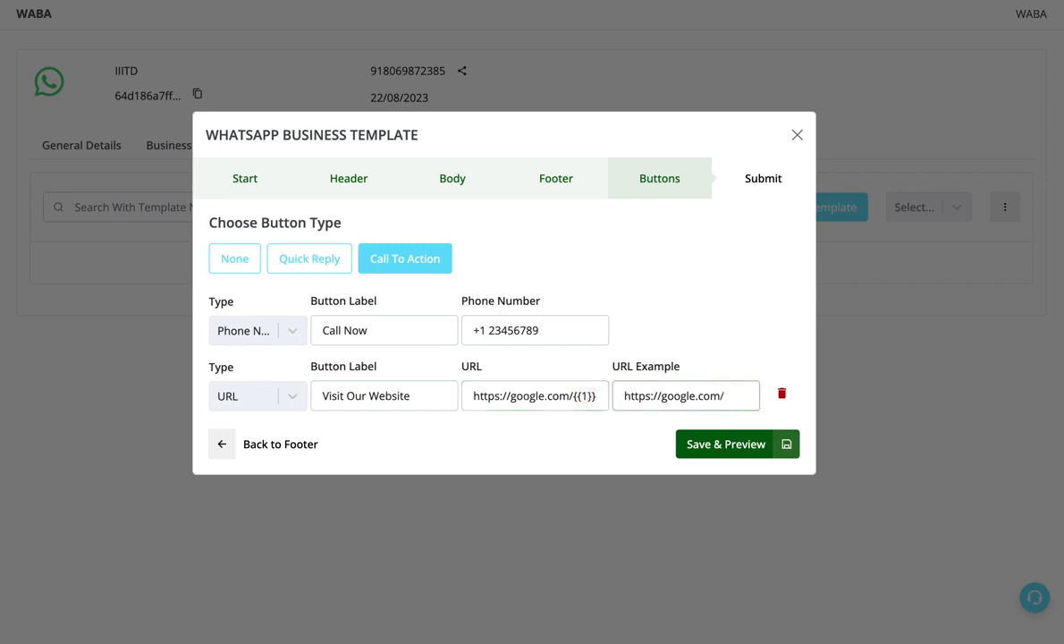
text(fullurl)
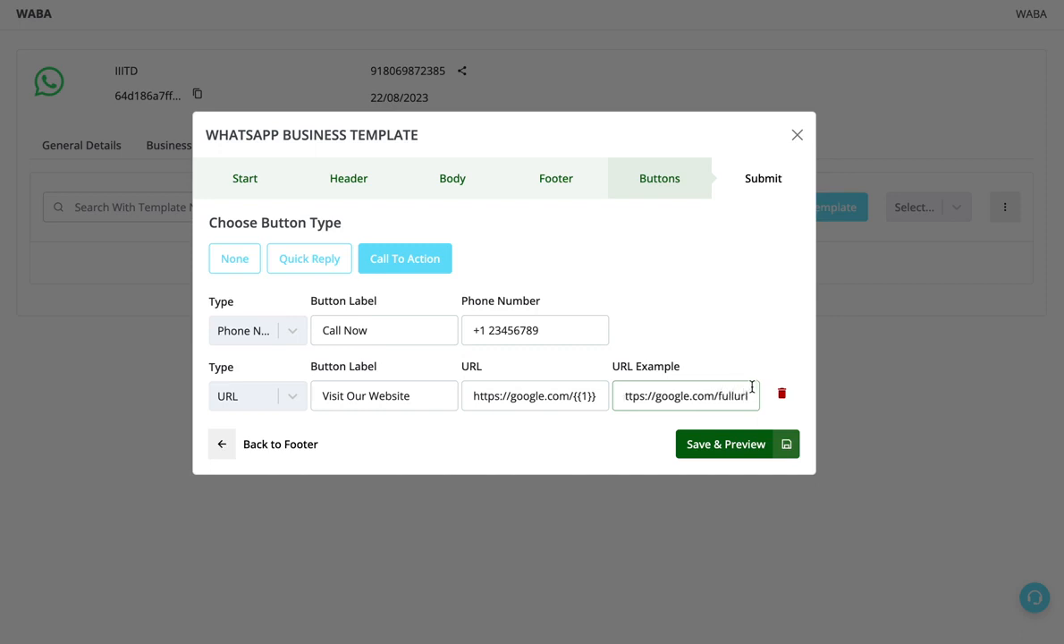
click(590, 399)
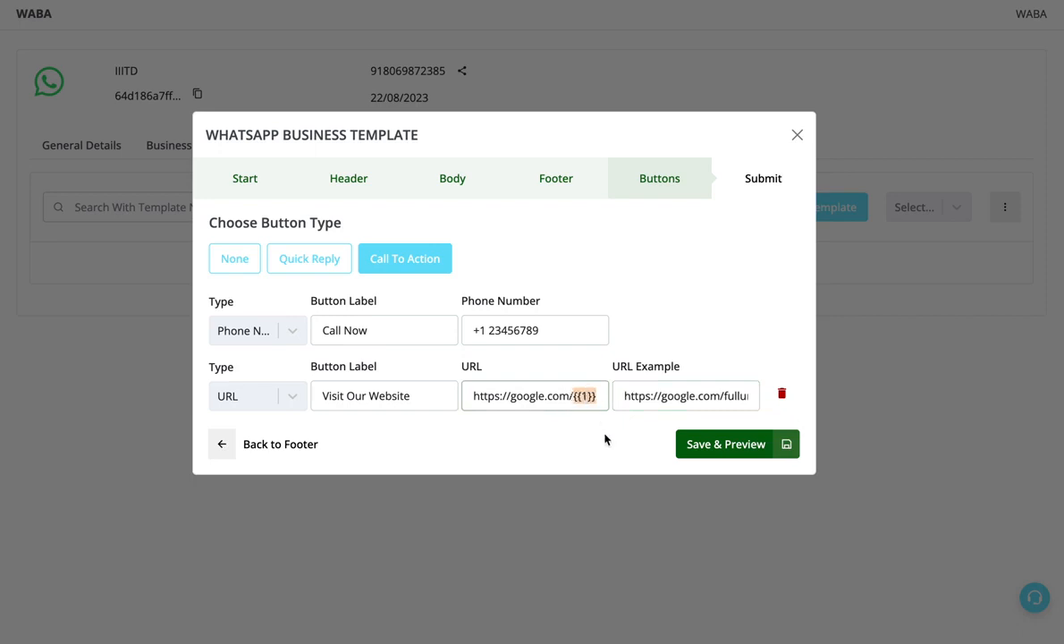
- Save and preview the template, and try to submit it for approval
click(693, 438)
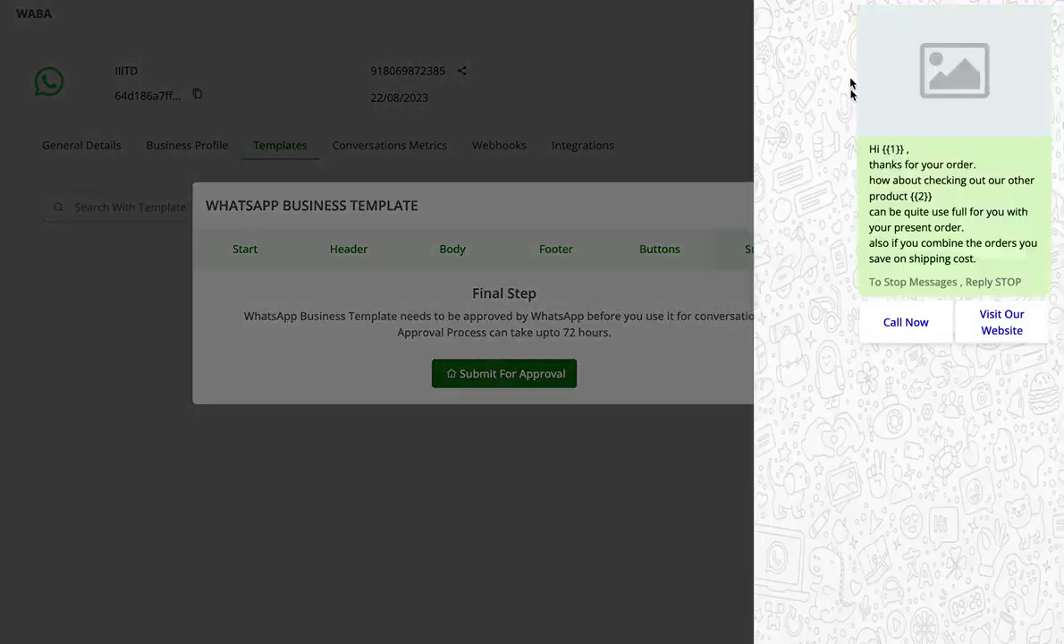
click(575, 377)
click(535, 379)
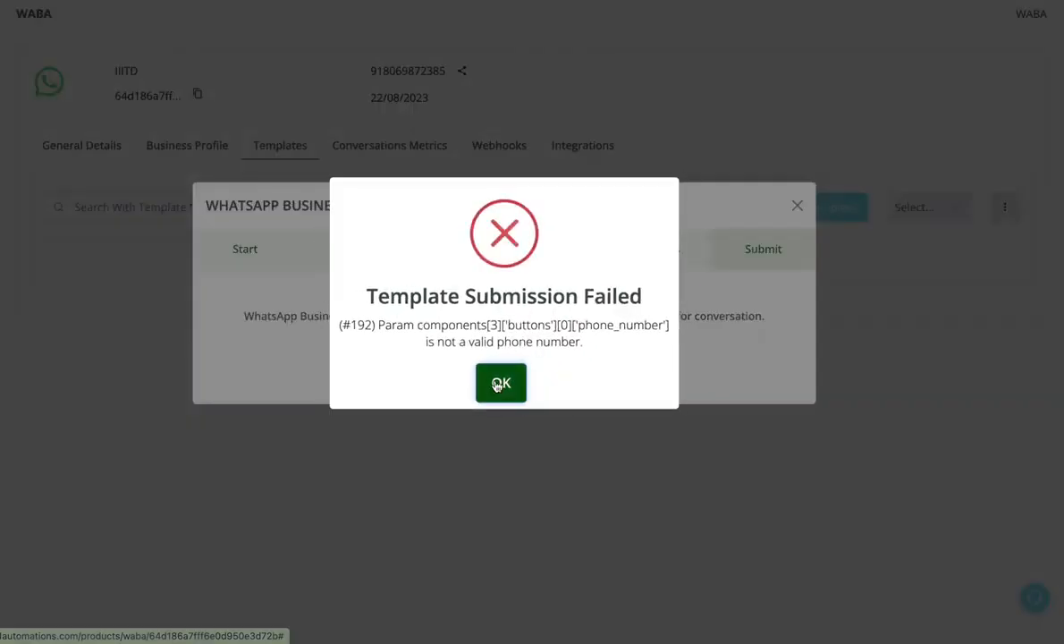
click(503, 386)
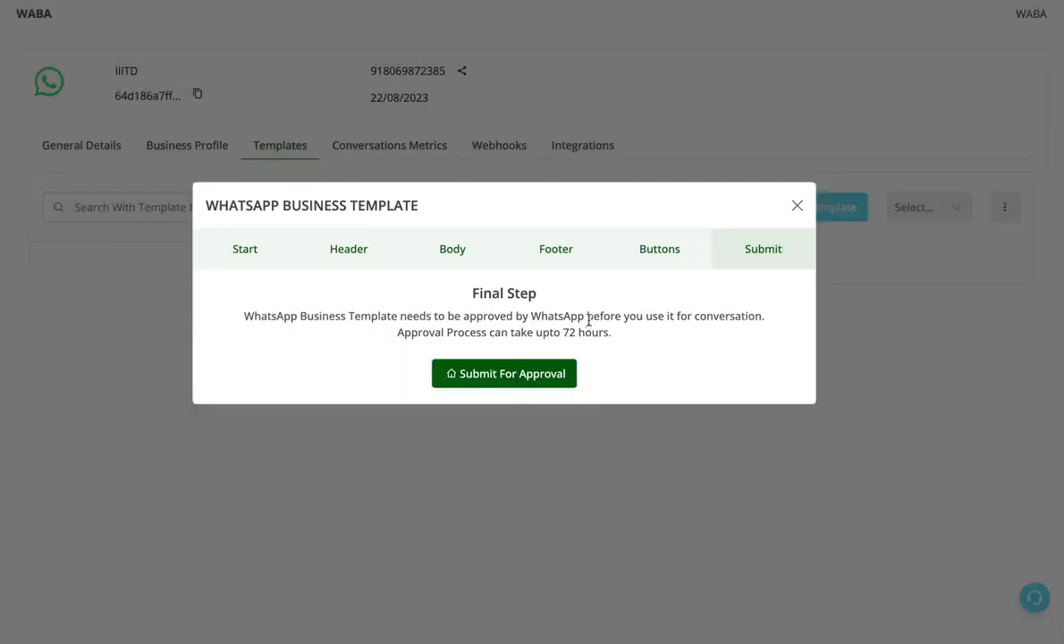
- Return to the buttons stage and replace the "Call Now" phone number with a full number using country code +91
click(675, 252)
drag(487, 330, 619, 333)
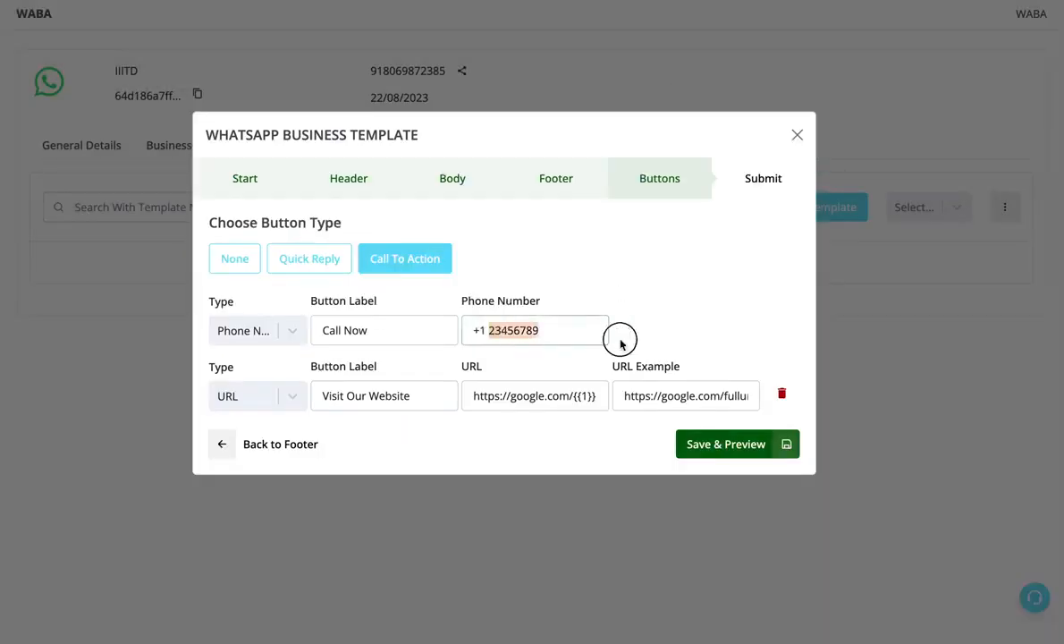
key(BackSpace)
key(BackSpace)
key(BackSpace)
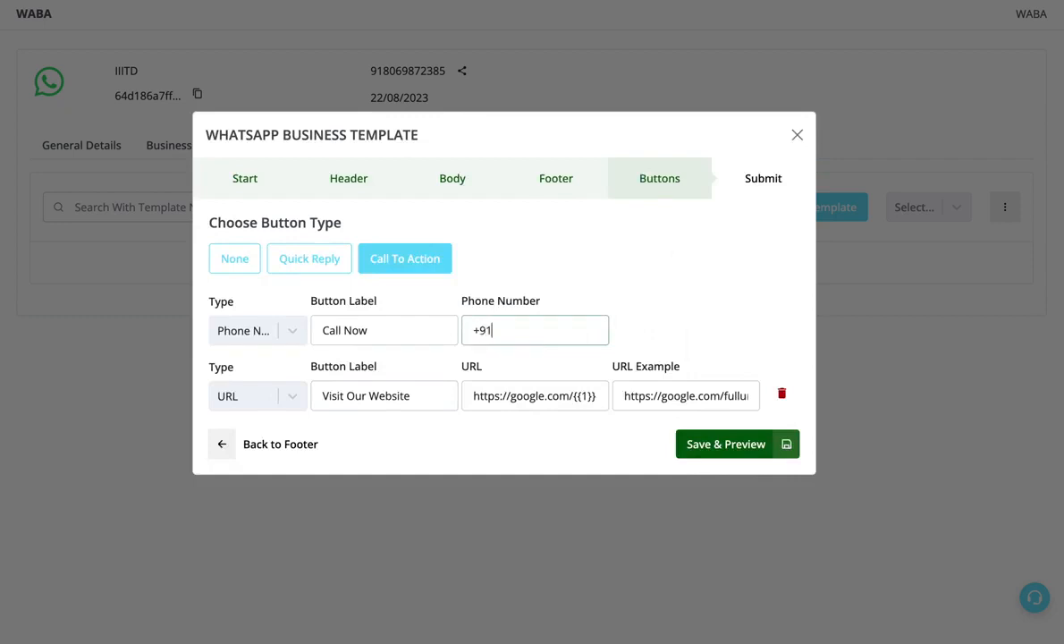
- Save the corrected template, submit it for WhatsApp approval and reload the templates list
click(749, 442)
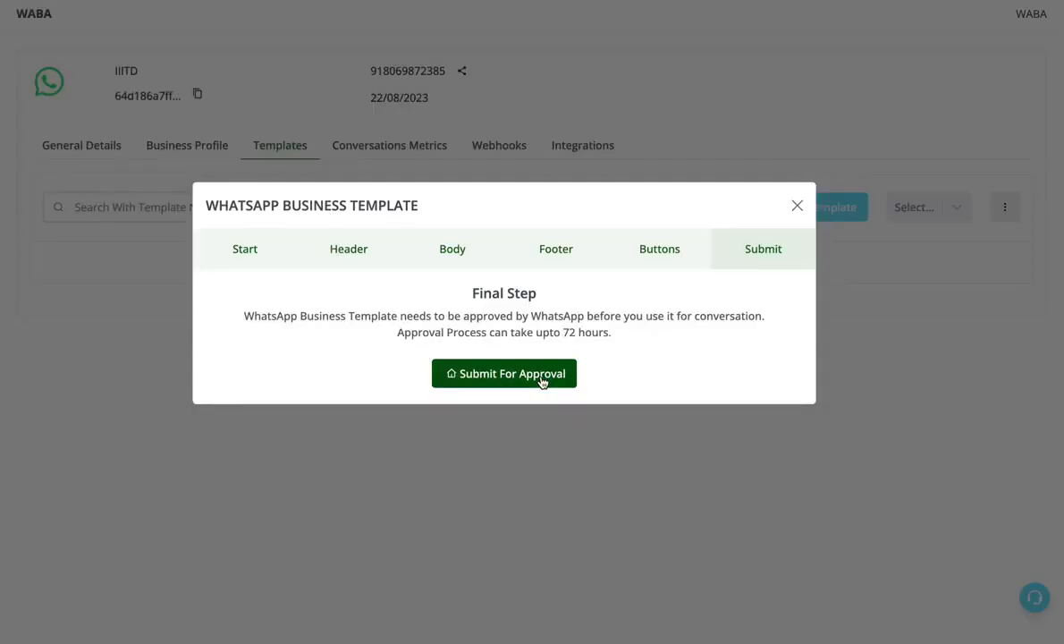
click(512, 374)
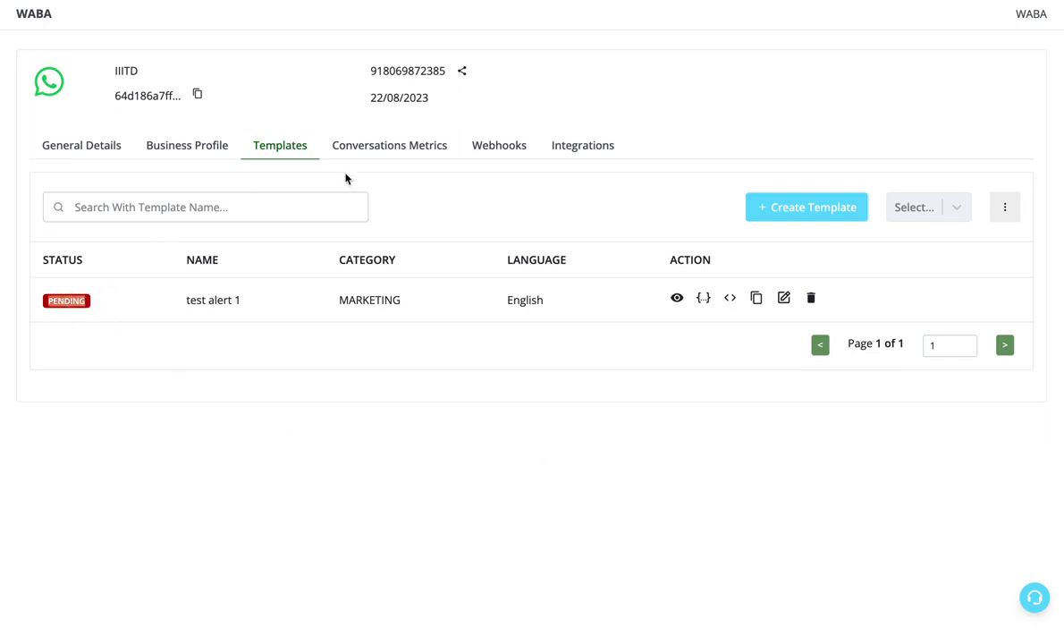
click(377, 149)
click(283, 147)
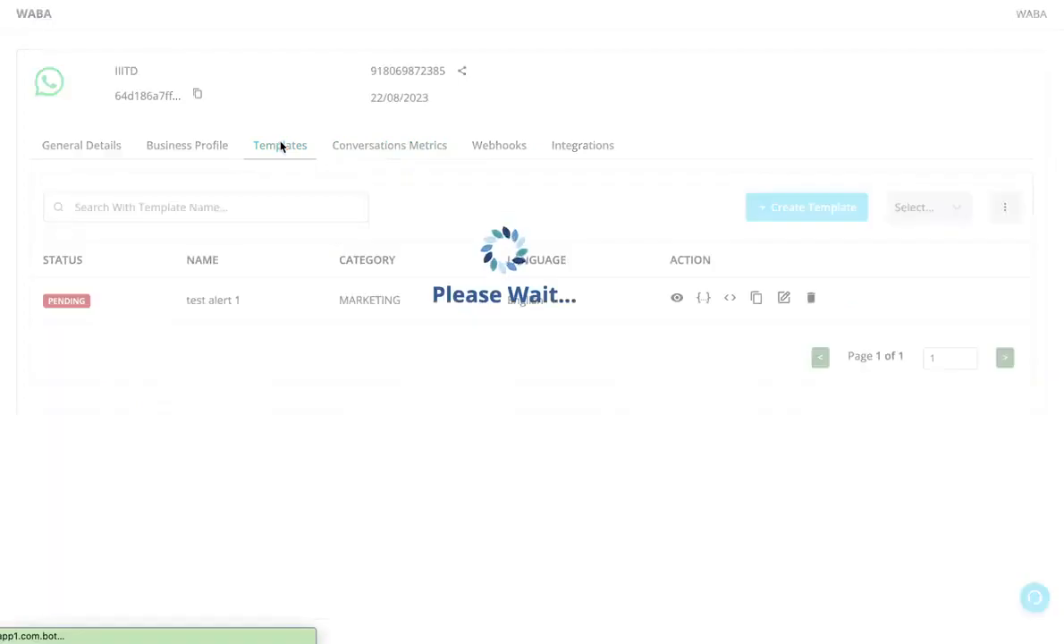